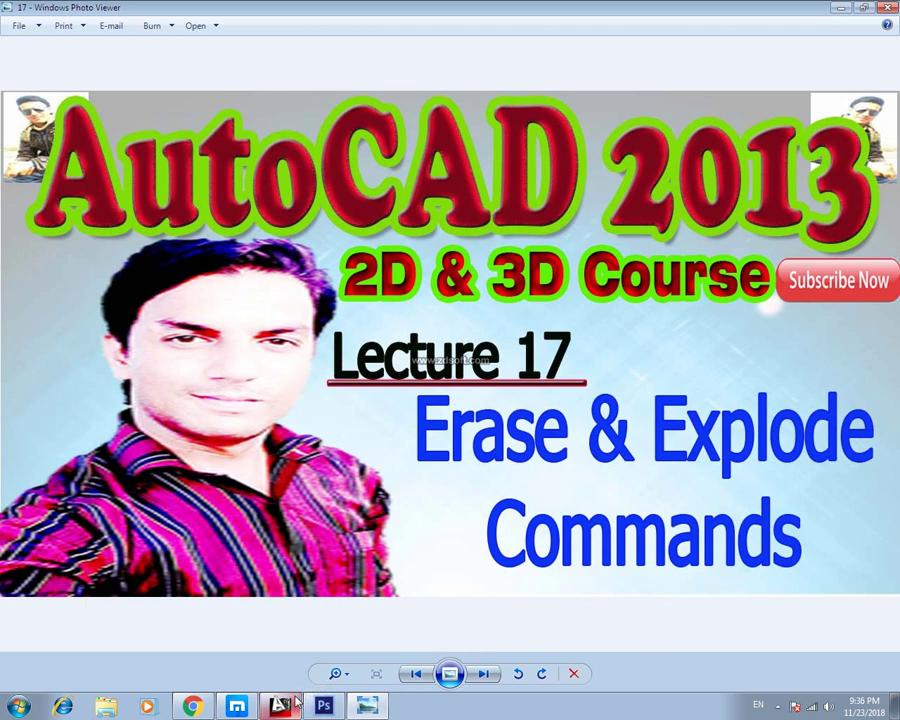
# Erase the ring of small circles and the large circle using a crossing selection and E.
pyautogui.click(283, 708)
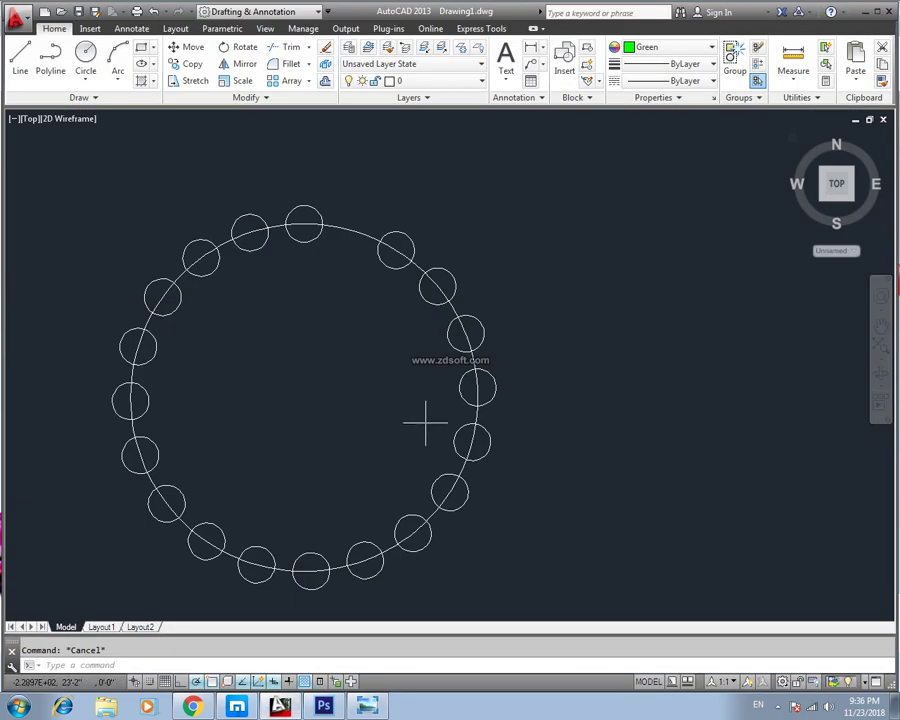
pyautogui.moveTo(400, 424)
pyautogui.mouseDown(button='middle')
pyautogui.moveTo(464, 445)
pyautogui.moveTo(450, 370)
pyautogui.mouseUp(button='middle')
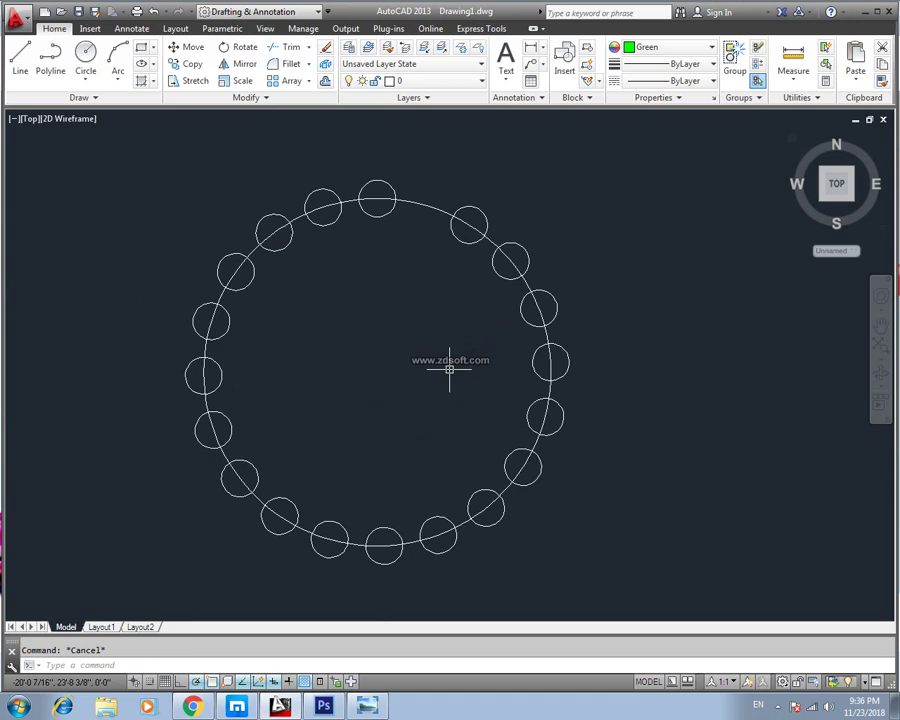
pyautogui.moveTo(518, 327); pyautogui.dragTo(432, 330, button='middle')
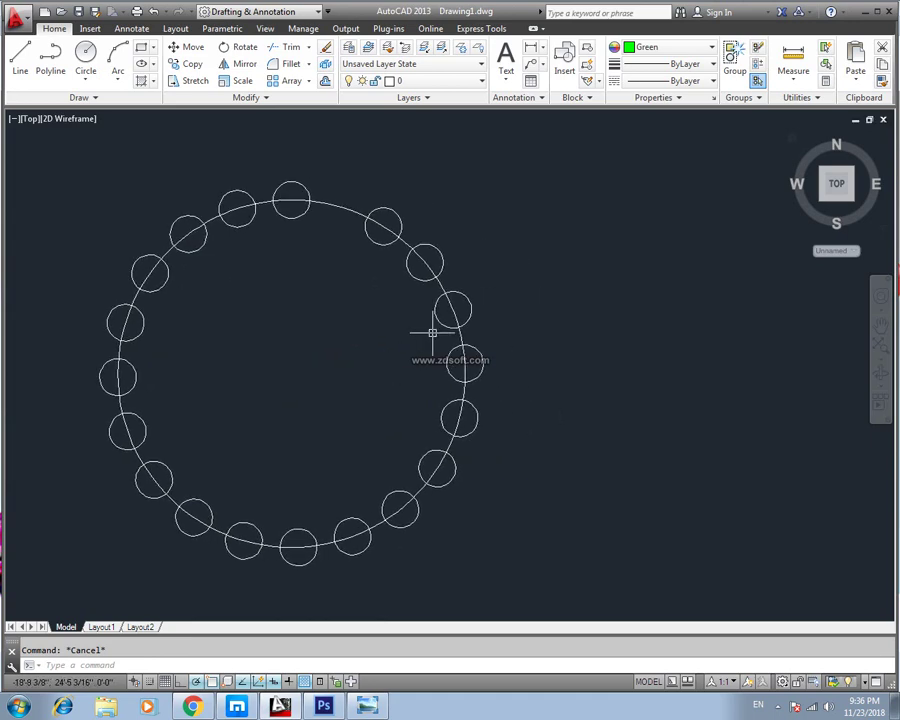
pyautogui.moveTo(358, 276); pyautogui.dragTo(392, 286, button='middle')
pyautogui.click(450, 208)
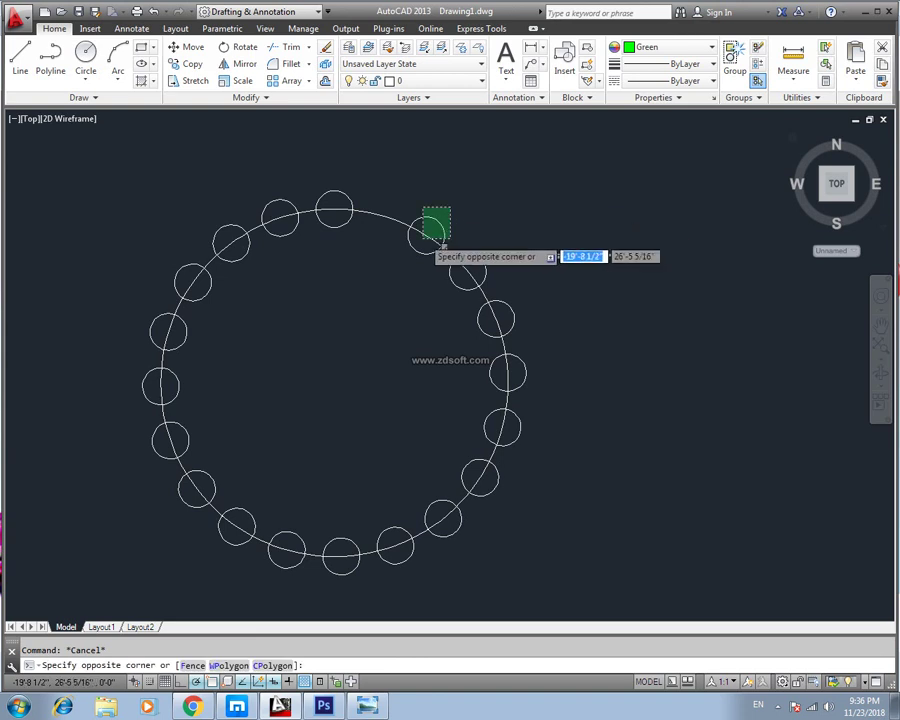
pyautogui.click(443, 243)
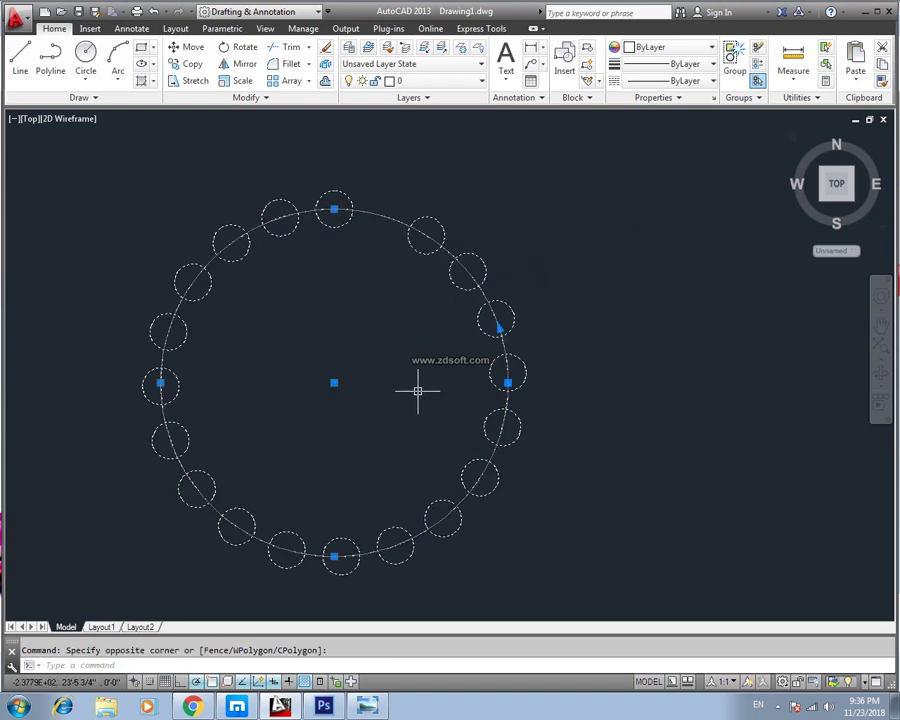
pyautogui.write('e')
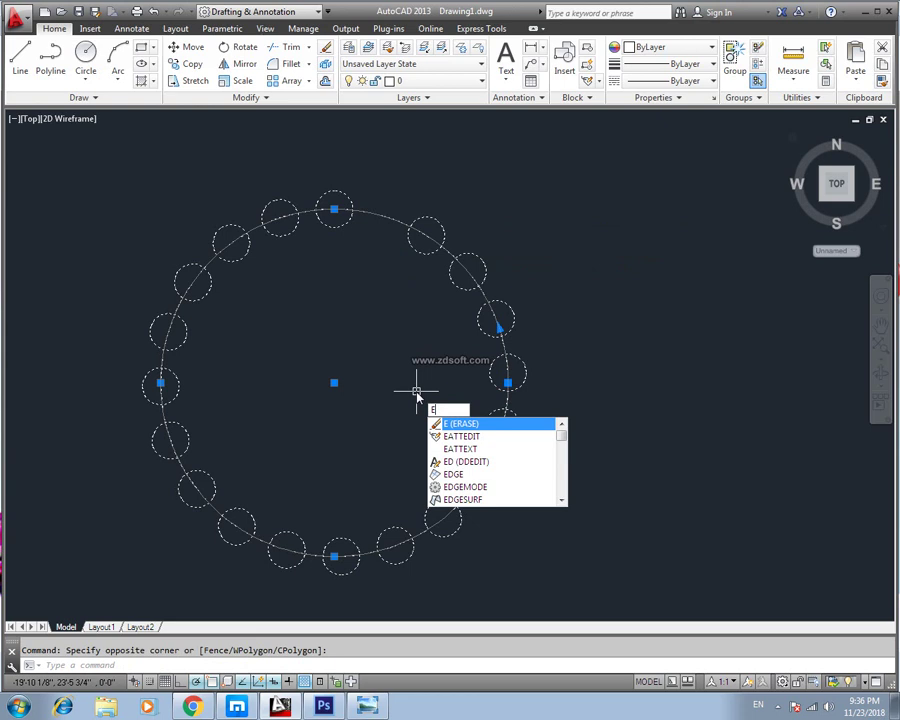
pyautogui.press('Return')
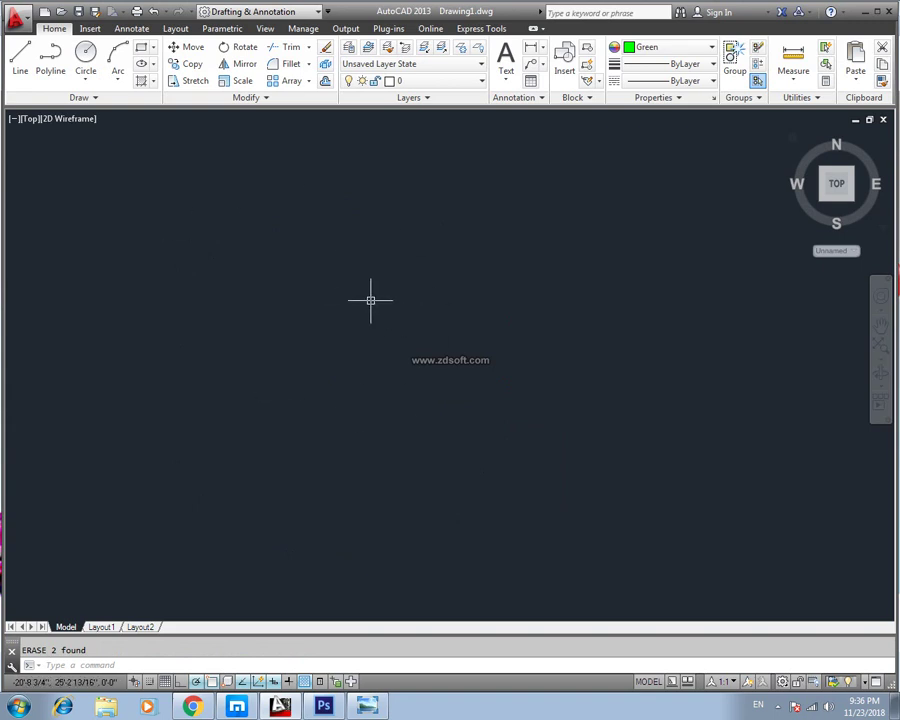
# Draw a large green circle with the C command.
pyautogui.write('c')
pyautogui.press('Return')
pyautogui.click(330, 305)
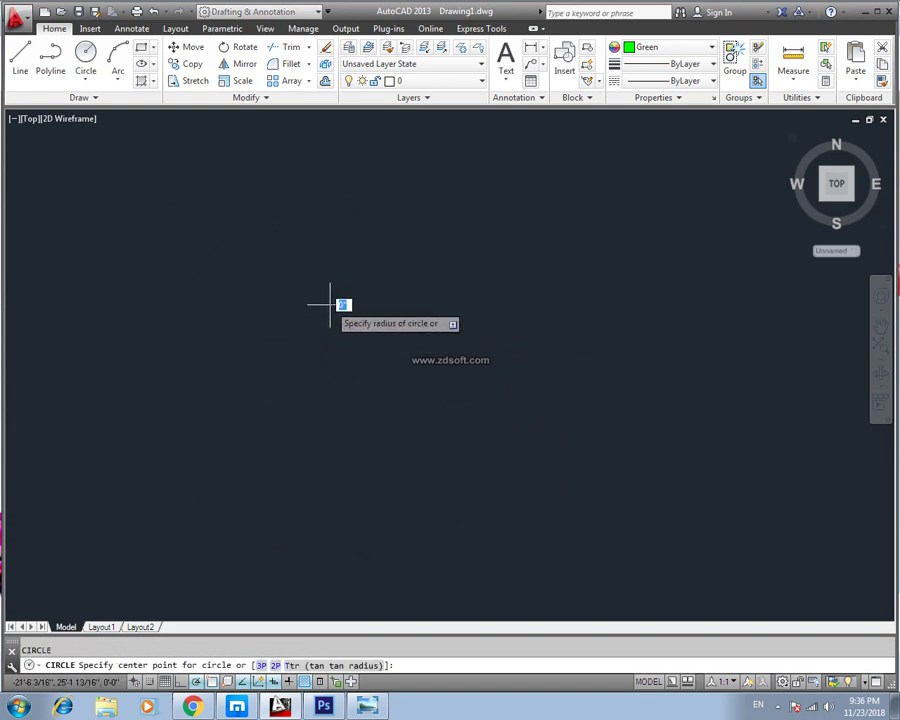
pyautogui.click(392, 327)
# Draw a green square to the right of the circle with RECTANG.
pyautogui.write('rec')
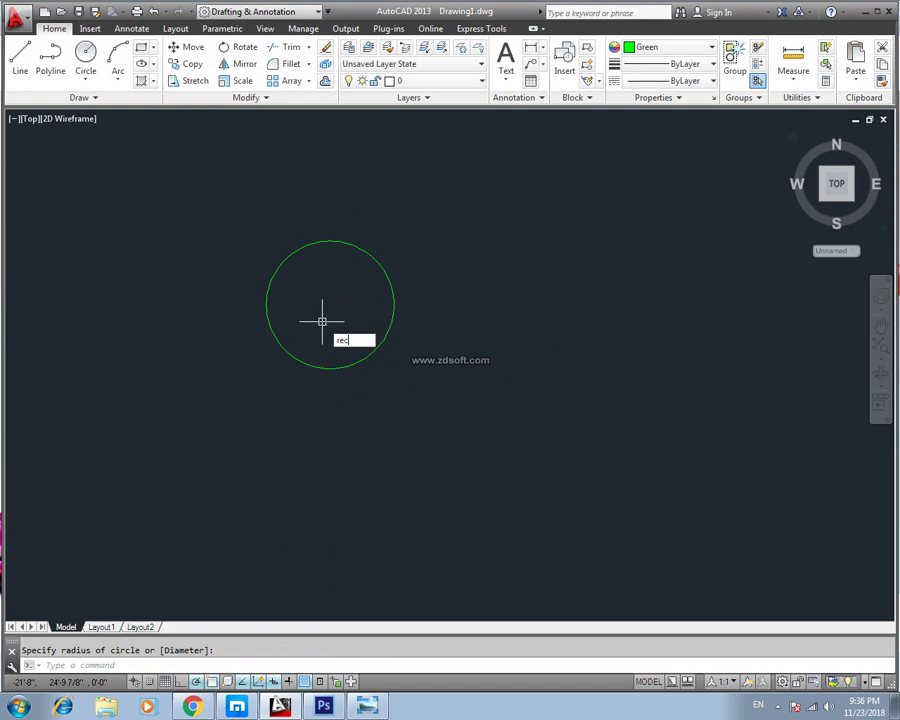
pyautogui.press('Return')
pyautogui.click(500, 242)
pyautogui.click(581, 317)
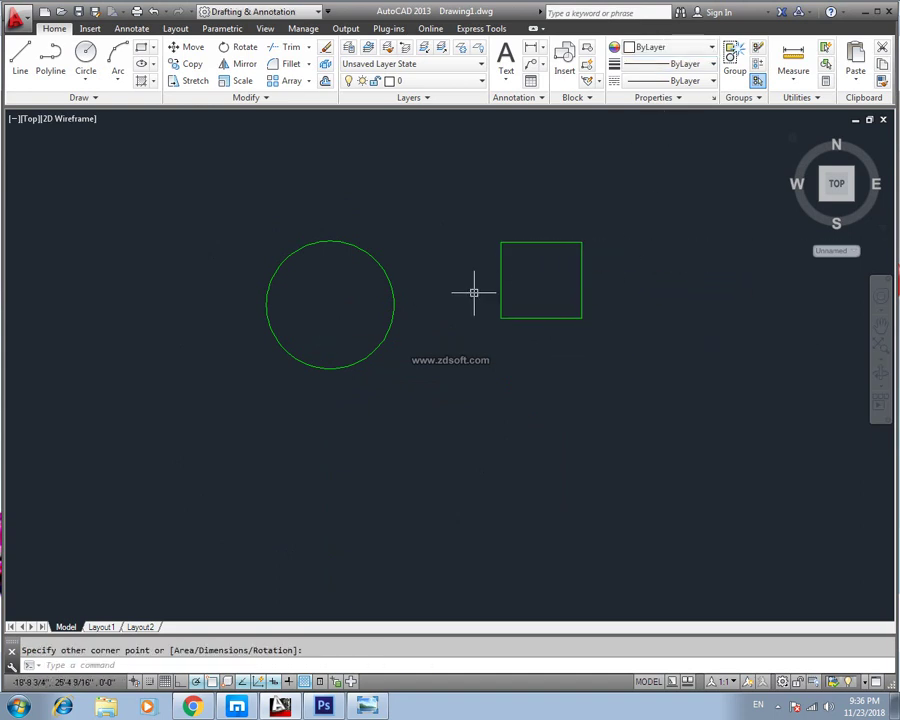
# Draw a small circle above the two shapes.
pyautogui.write('c')
pyautogui.press('Return')
pyautogui.click(389, 168)
pyautogui.click(386, 198)
# Erase the small white circle with a selection window and E.
pyautogui.press('Escape')
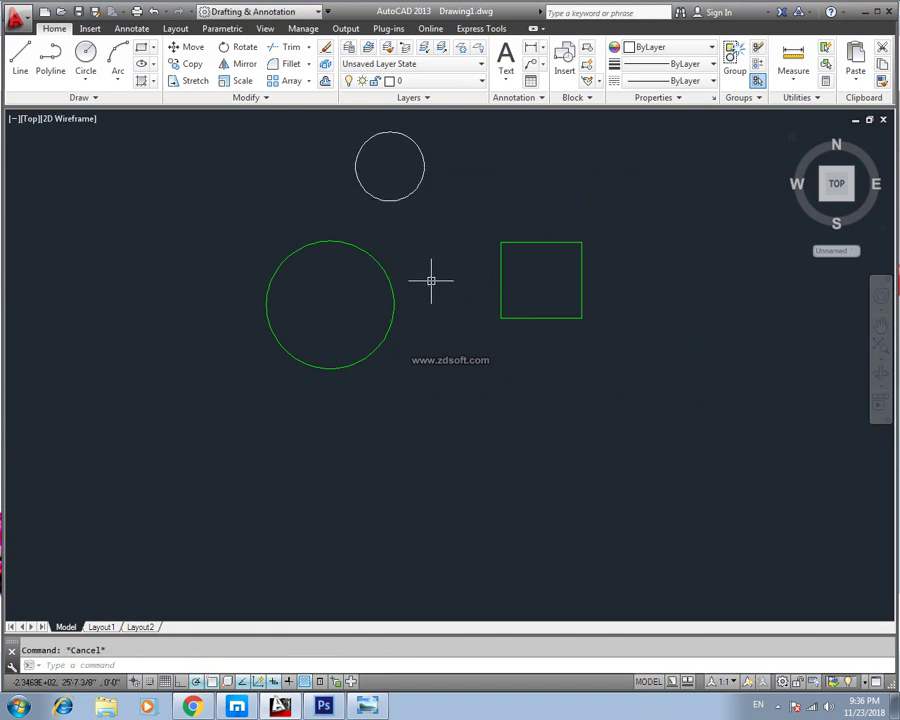
pyautogui.moveTo(426, 278); pyautogui.dragTo(412, 326, button='middle')
pyautogui.click(407, 185)
pyautogui.click(374, 258)
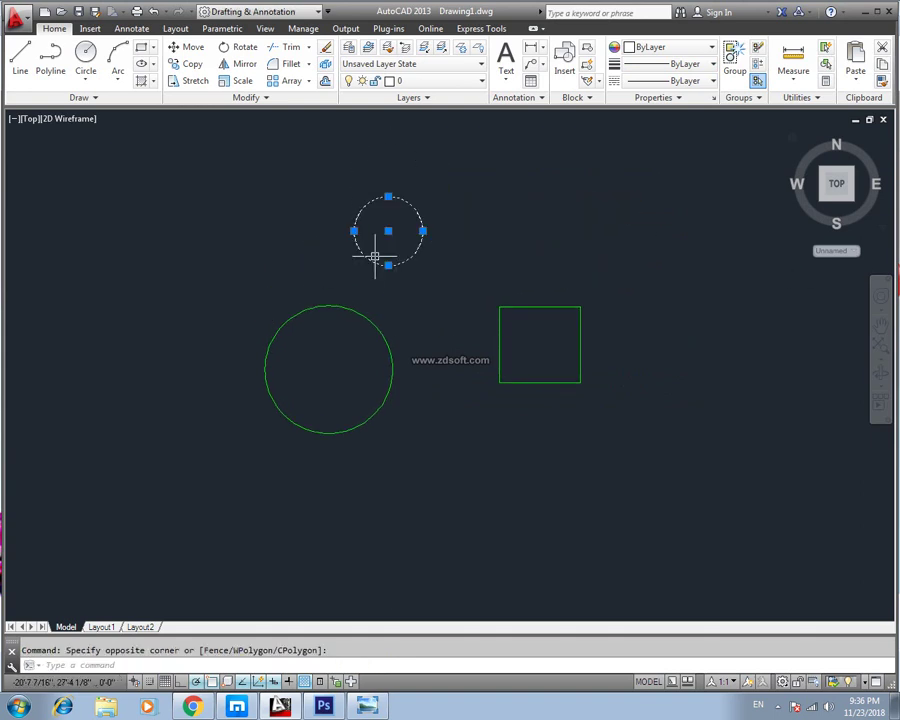
pyautogui.write('e')
pyautogui.press('Return')
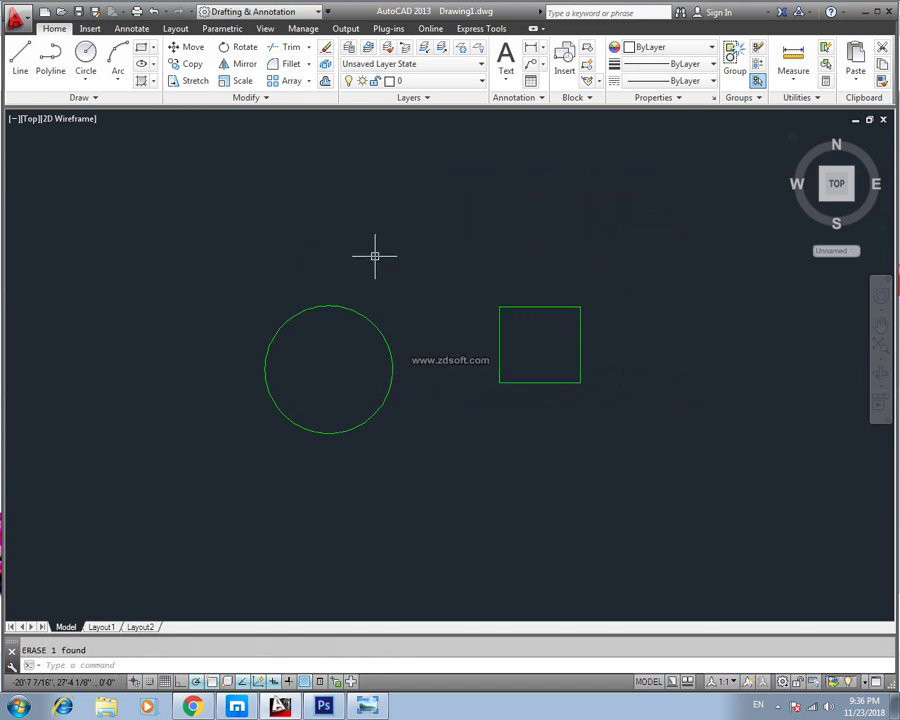
# Select the large green circle and delete it.
pyautogui.click(335, 306)
pyautogui.click(328, 326)
pyautogui.click(428, 378)
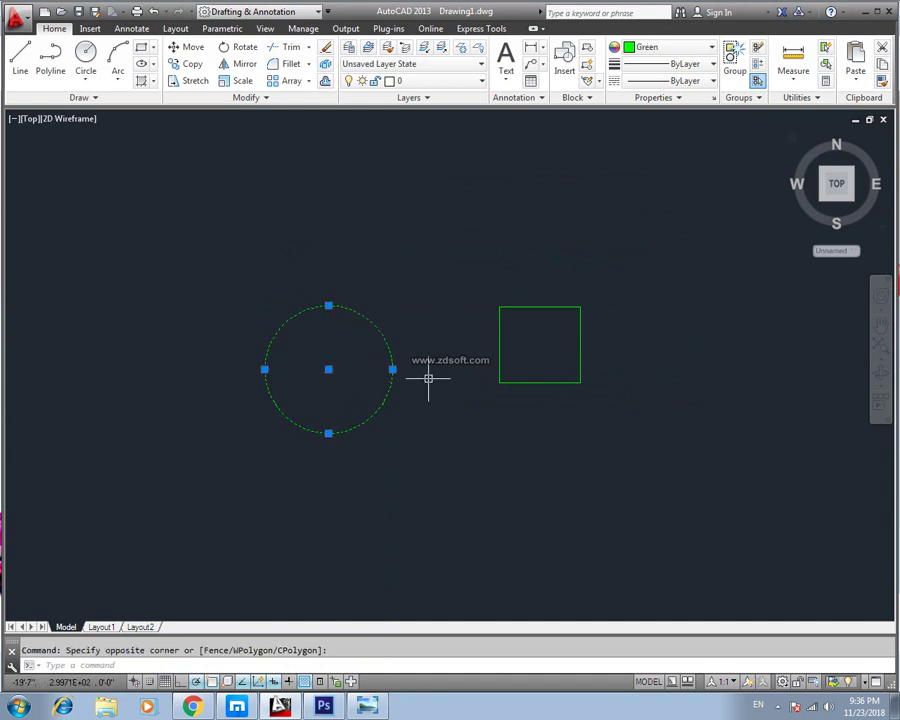
pyautogui.press('Delete')
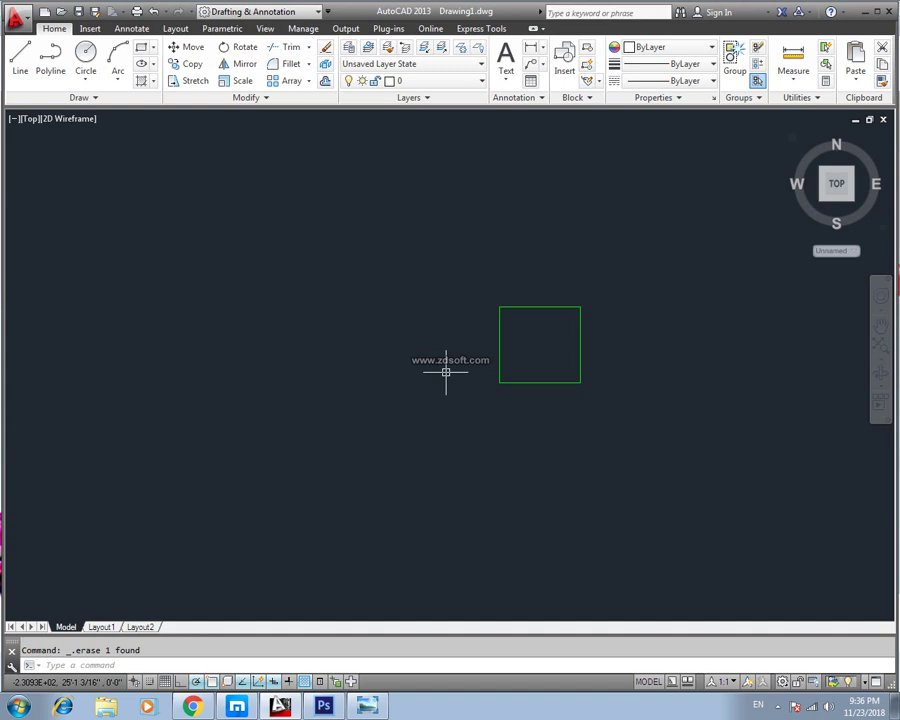
# Pan and zoom in so the green square fills the centre of the view.
pyautogui.moveTo(544, 354); pyautogui.dragTo(402, 346, button='middle')
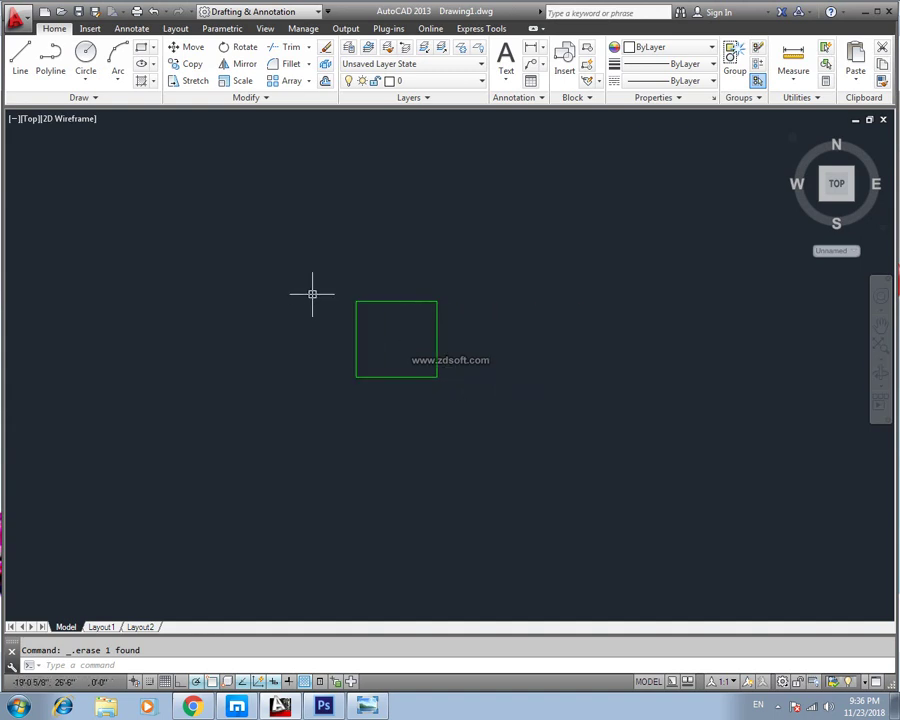
pyautogui.scroll(2, 410, 310)
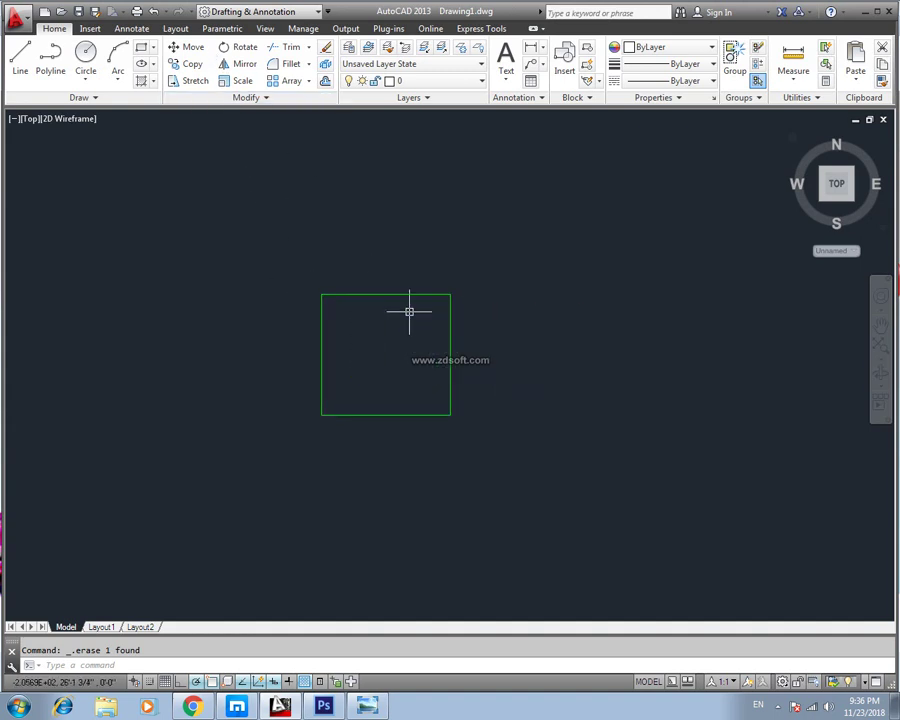
pyautogui.moveTo(401, 297); pyautogui.dragTo(366, 280, button='middle')
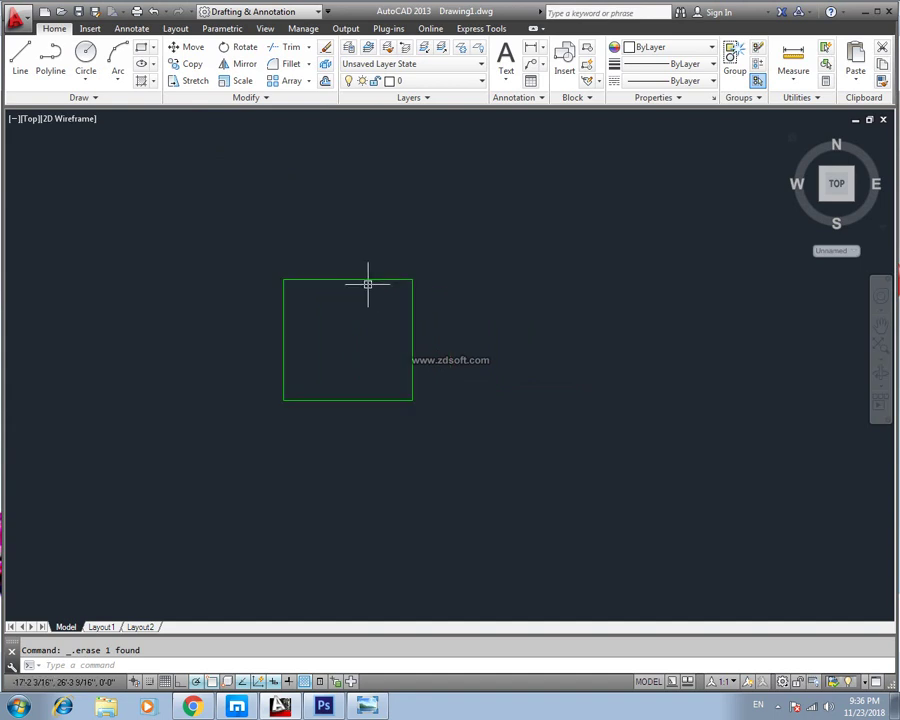
pyautogui.scroll(2, 367, 271)
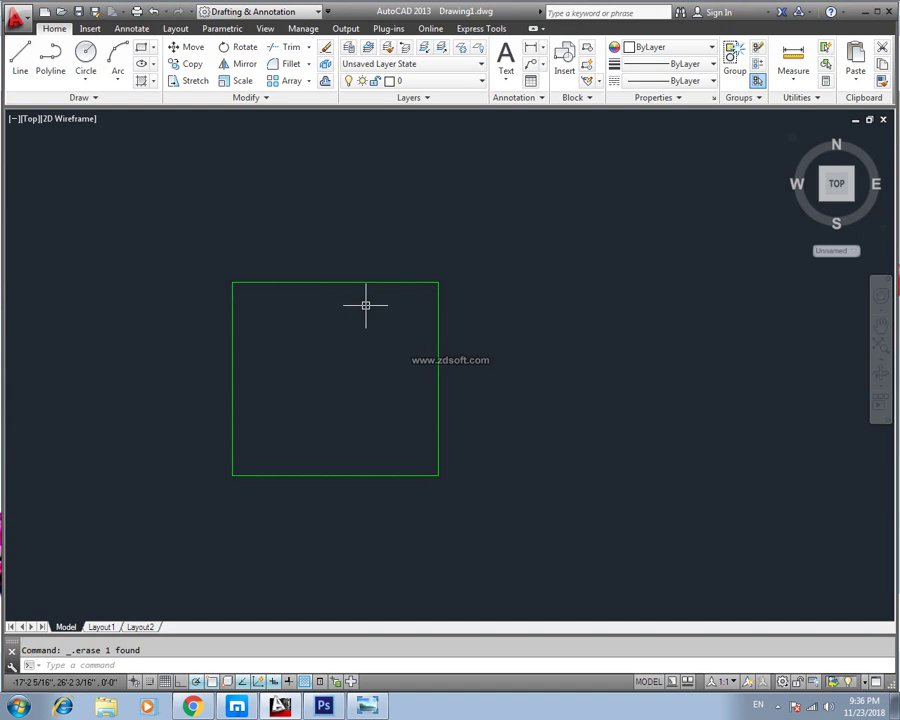
pyautogui.moveTo(368, 280); pyautogui.dragTo(399, 235, button='middle')
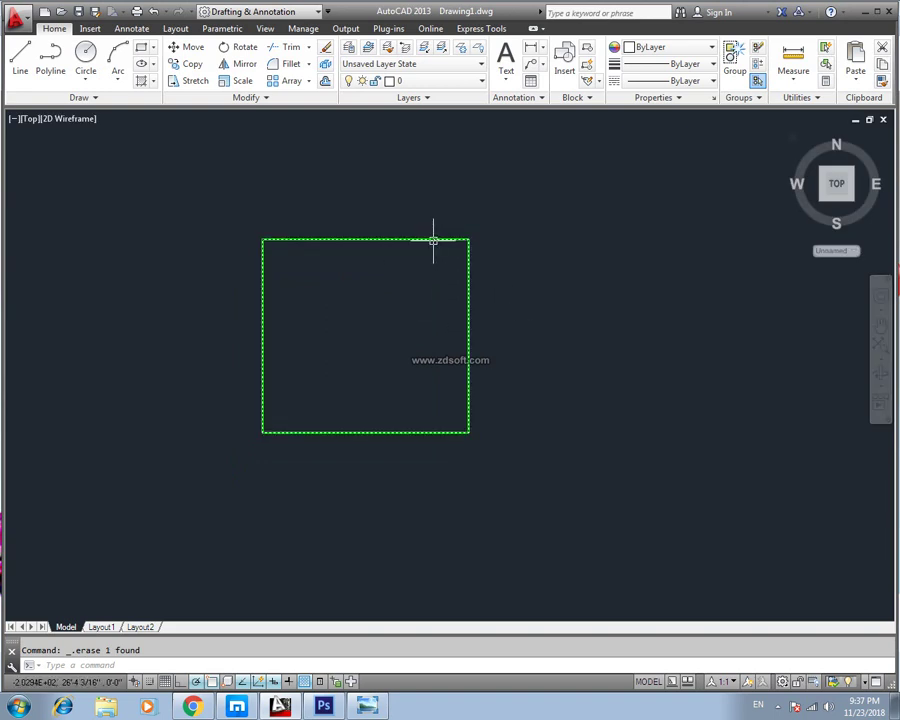
# Deselect the square and enter X to show the EXPLODE suggestions.
pyautogui.click(433, 240)
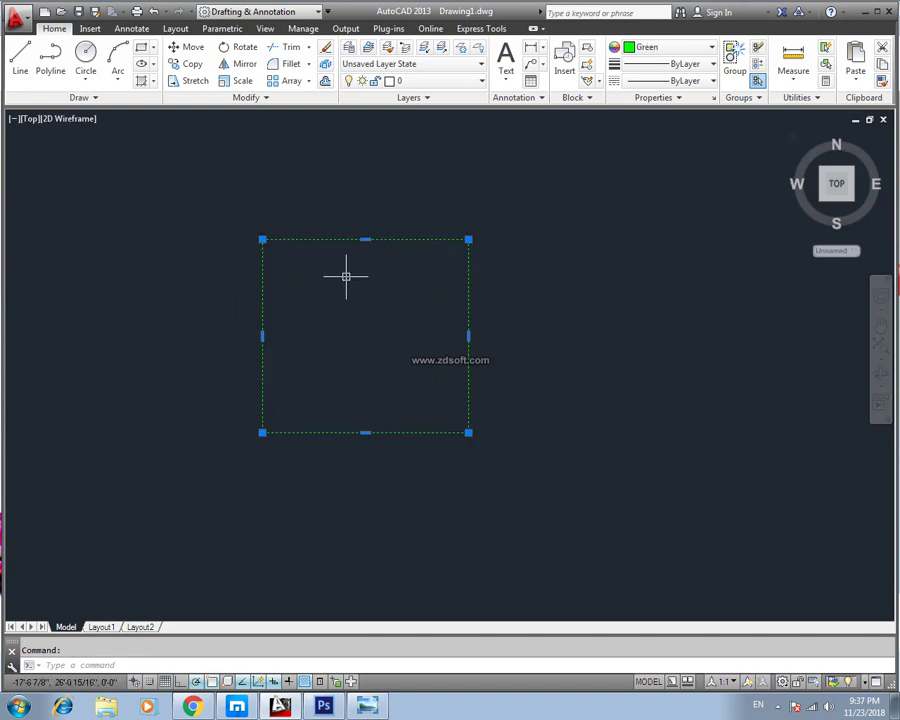
pyautogui.press('Escape')
pyautogui.press('Escape')
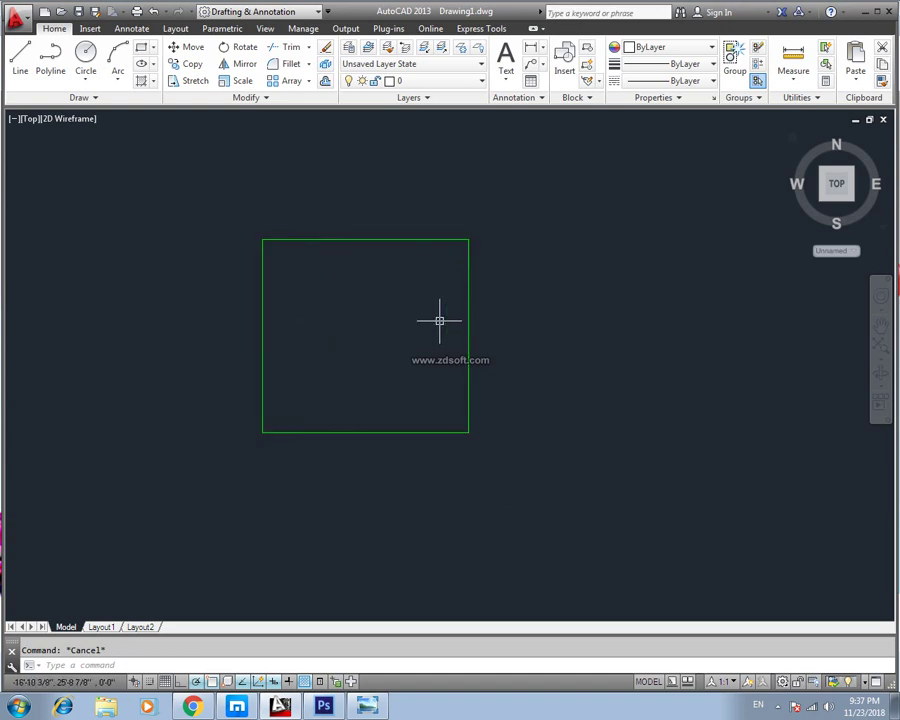
pyautogui.write('x')
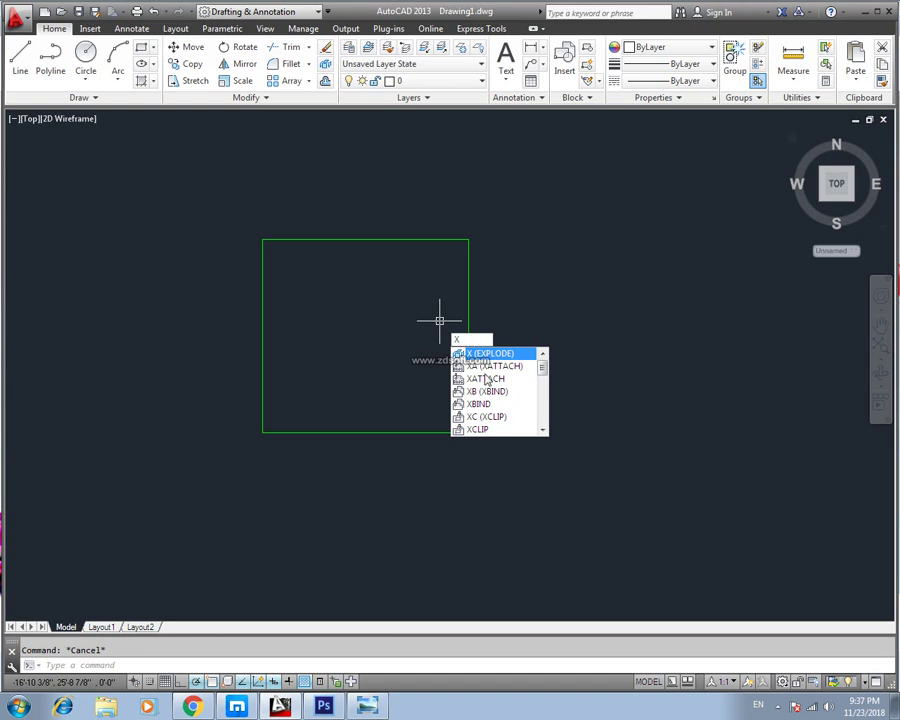
# Explode the green square into separate lines with X.
pyautogui.click(777, 706)
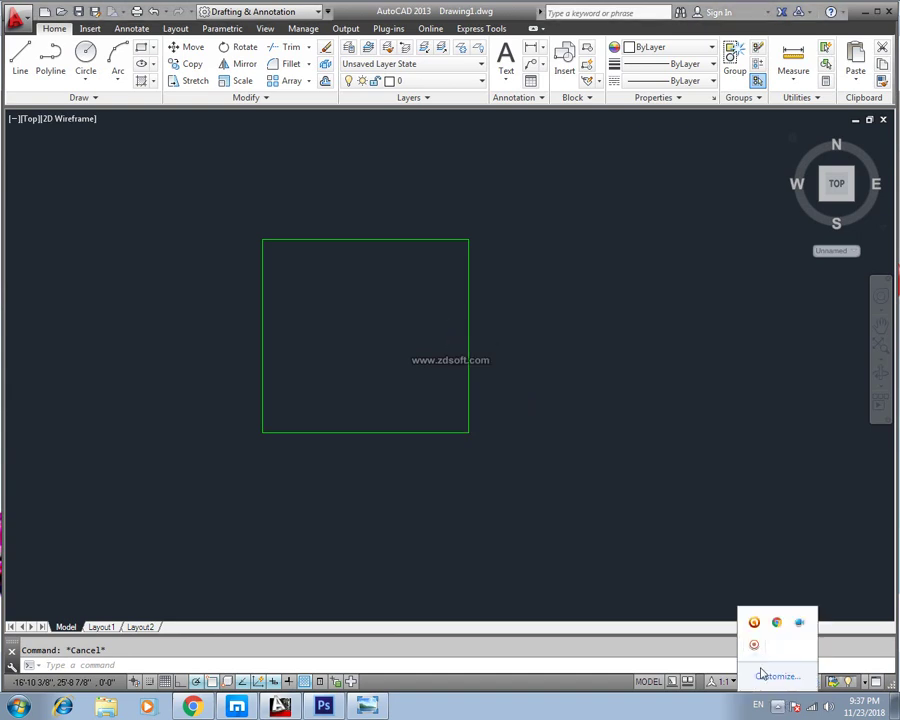
pyautogui.click(468, 368)
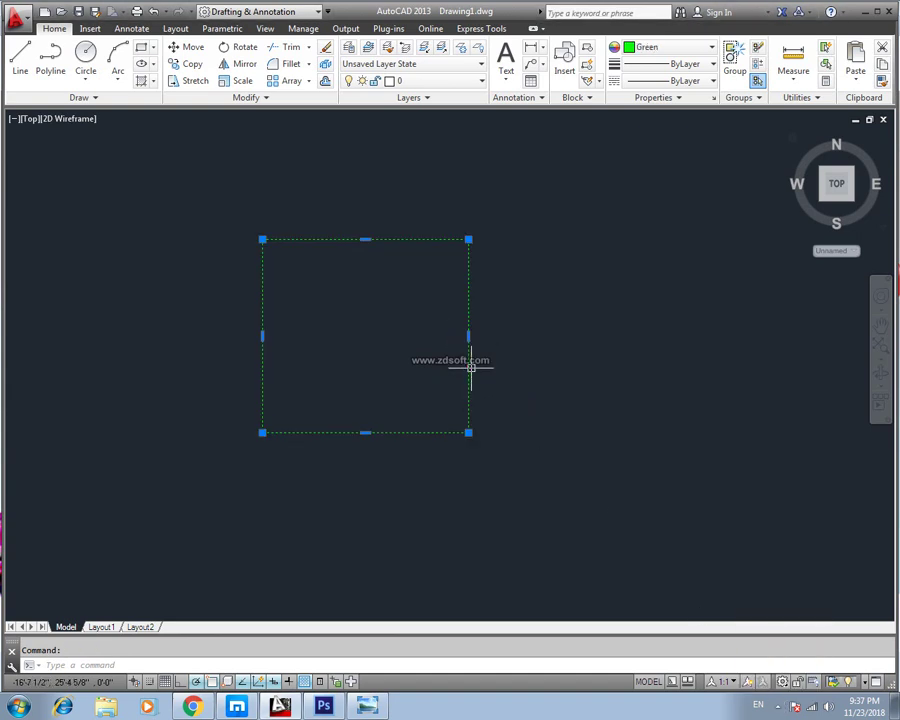
pyautogui.write('x')
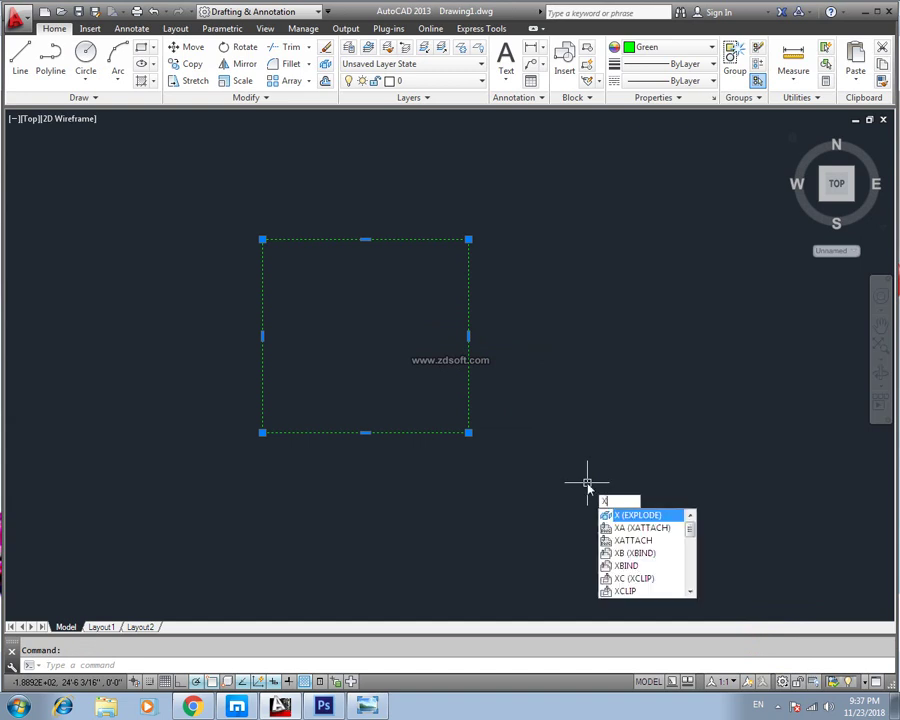
pyautogui.press('Return')
# Pick the bottom and top edges individually to confirm they are separate lines.
pyautogui.click(436, 432)
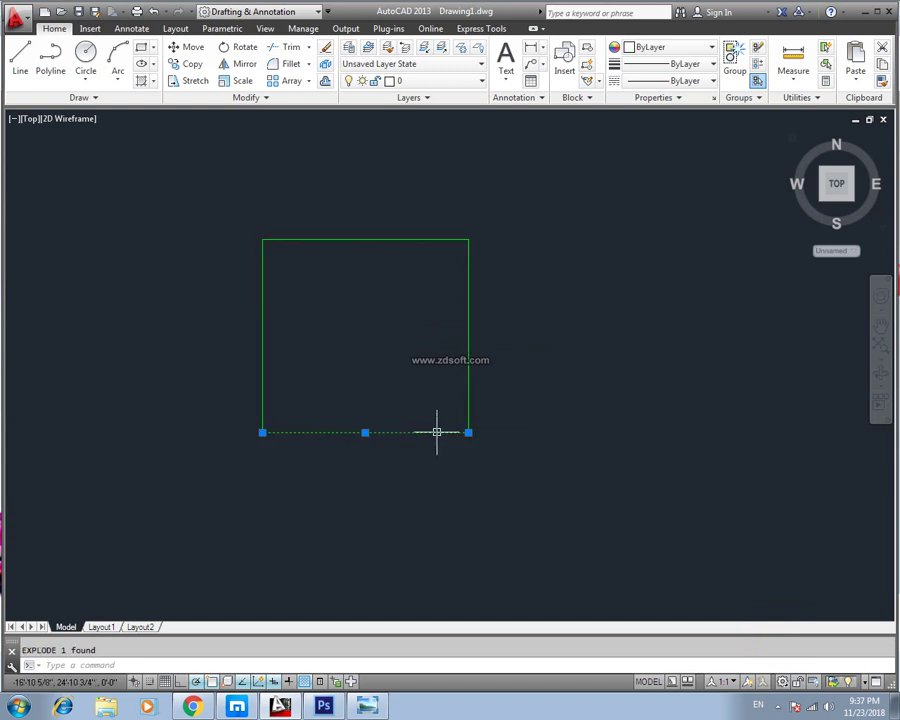
pyautogui.click(424, 239)
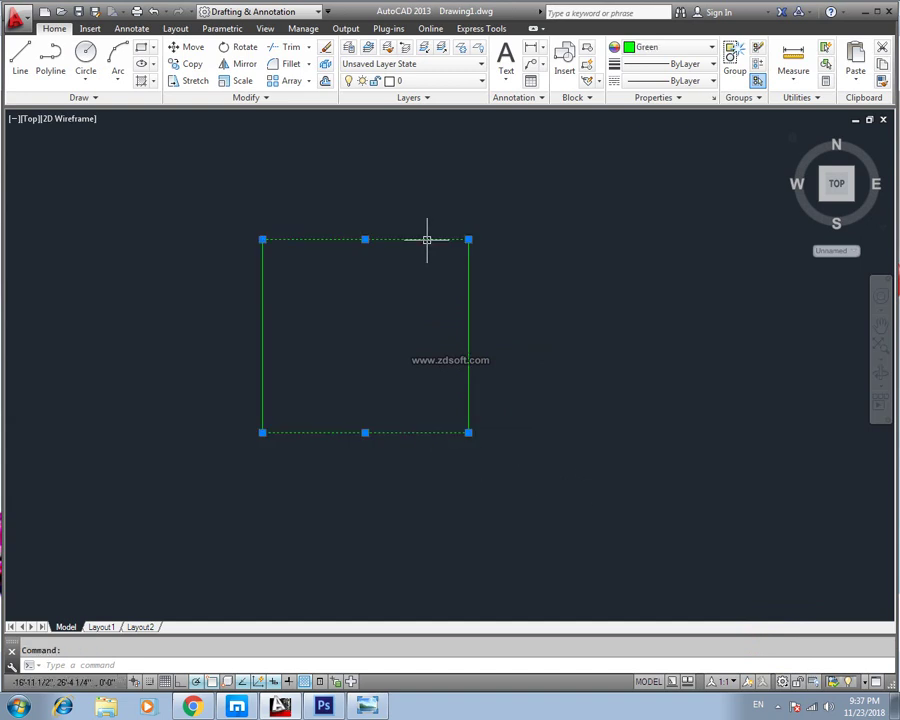
pyautogui.press('Escape')
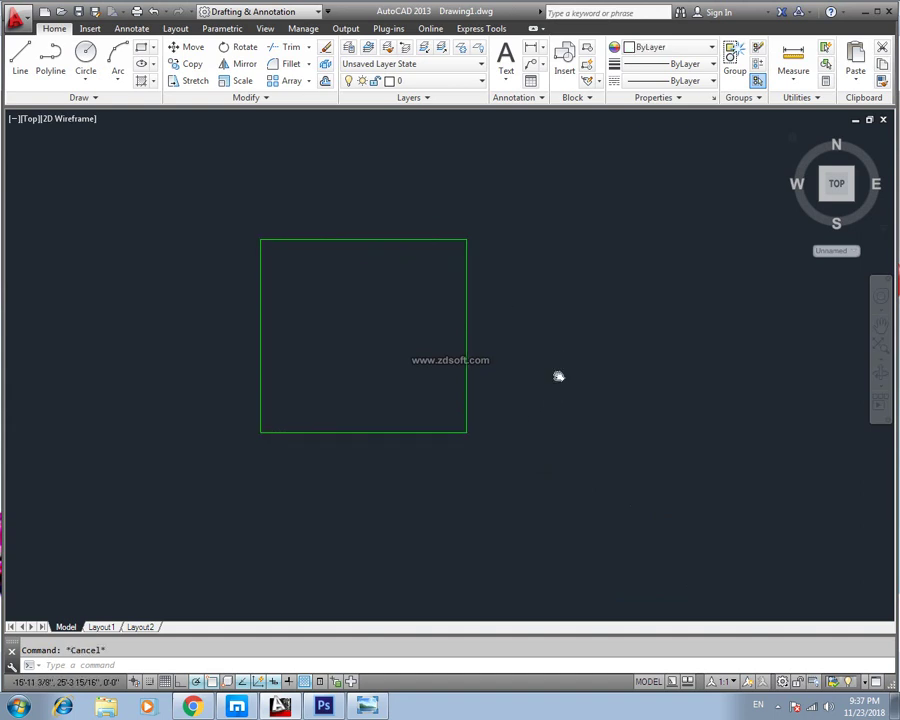
pyautogui.moveTo(559, 374); pyautogui.dragTo(470, 362, button='middle')
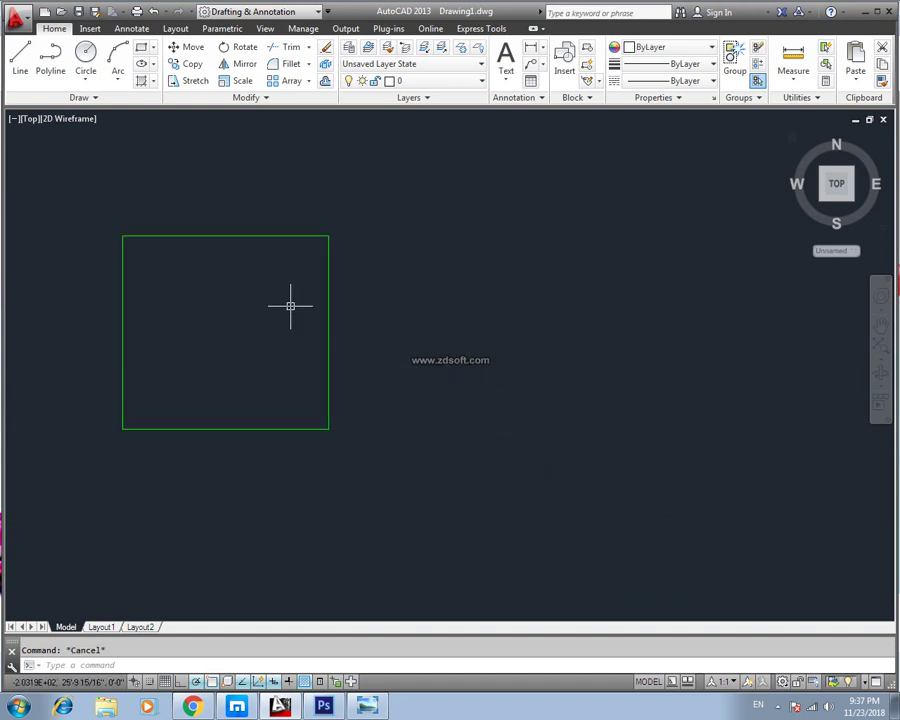
# Draw a new rectangle to the right of the green square with RECTANG.
pyautogui.write('rec')
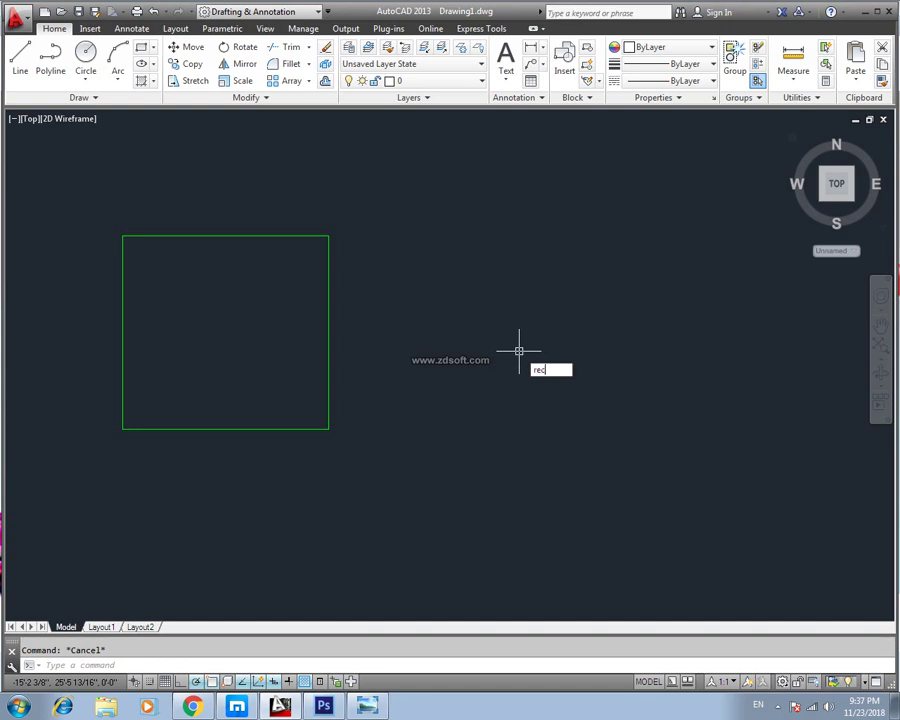
pyautogui.press('Return')
pyautogui.click(439, 279)
pyautogui.click(762, 480)
pyautogui.moveTo(764, 482); pyautogui.dragTo(636, 448, button='middle')
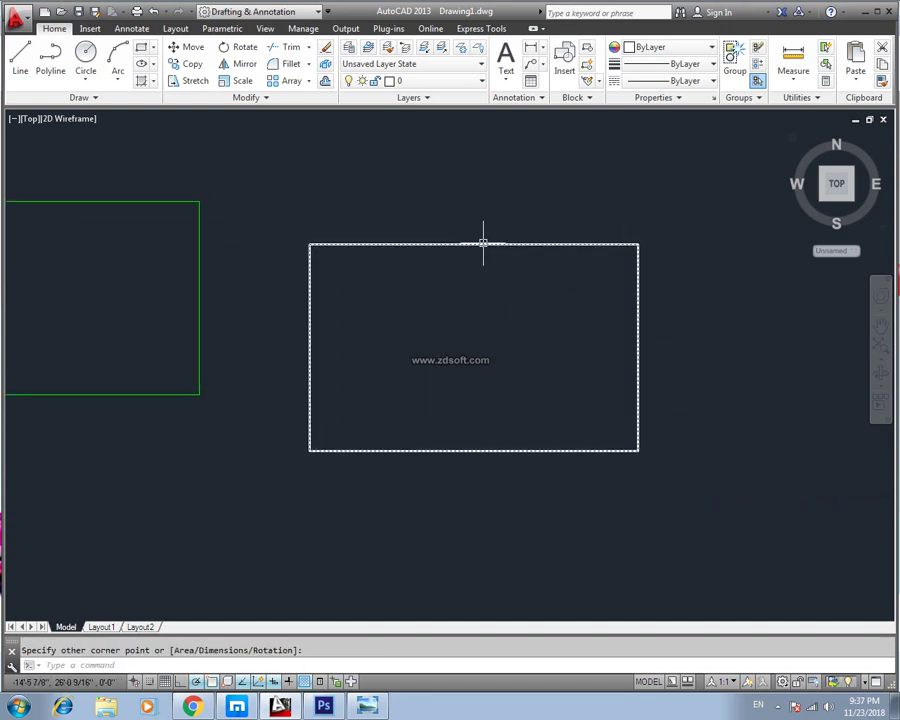
# Explode the new rectangle and check its bottom and right edges are separate lines.
pyautogui.write('x')
pyautogui.press('Return')
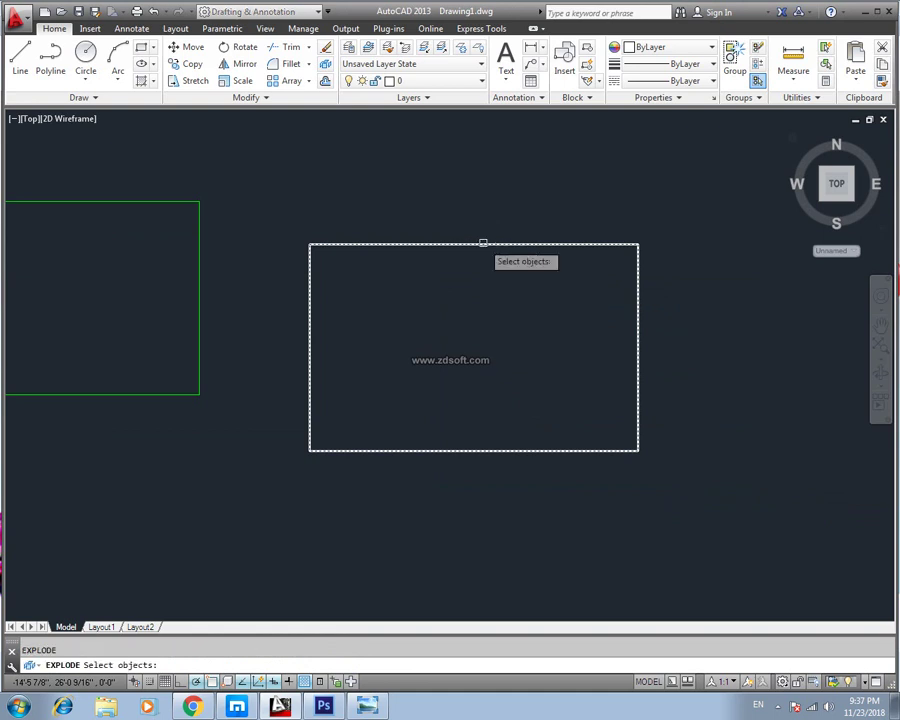
pyautogui.click(483, 243)
pyautogui.press('Return')
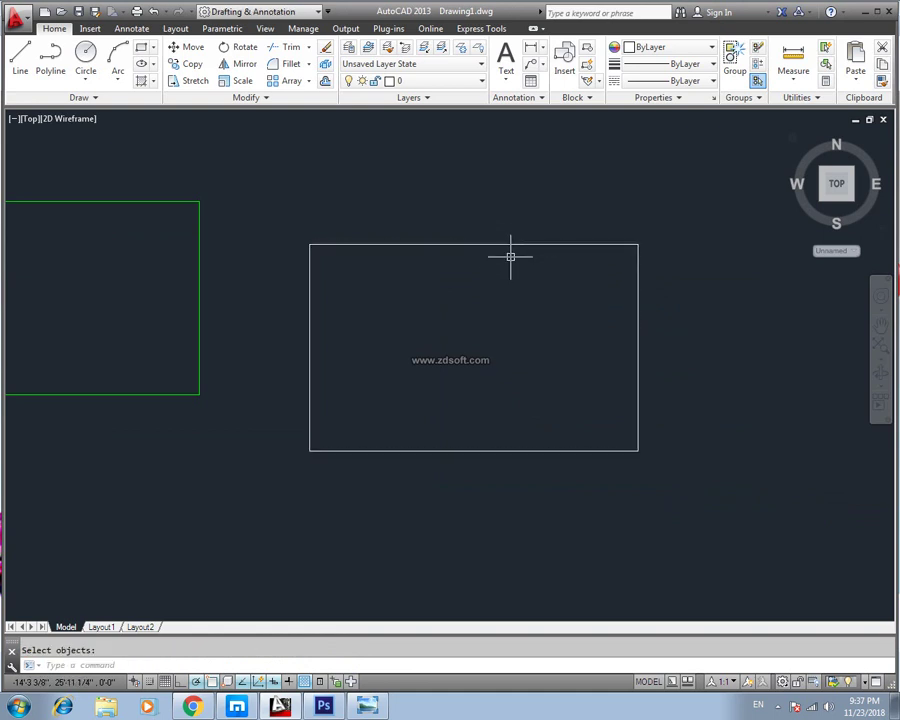
pyautogui.click(482, 462)
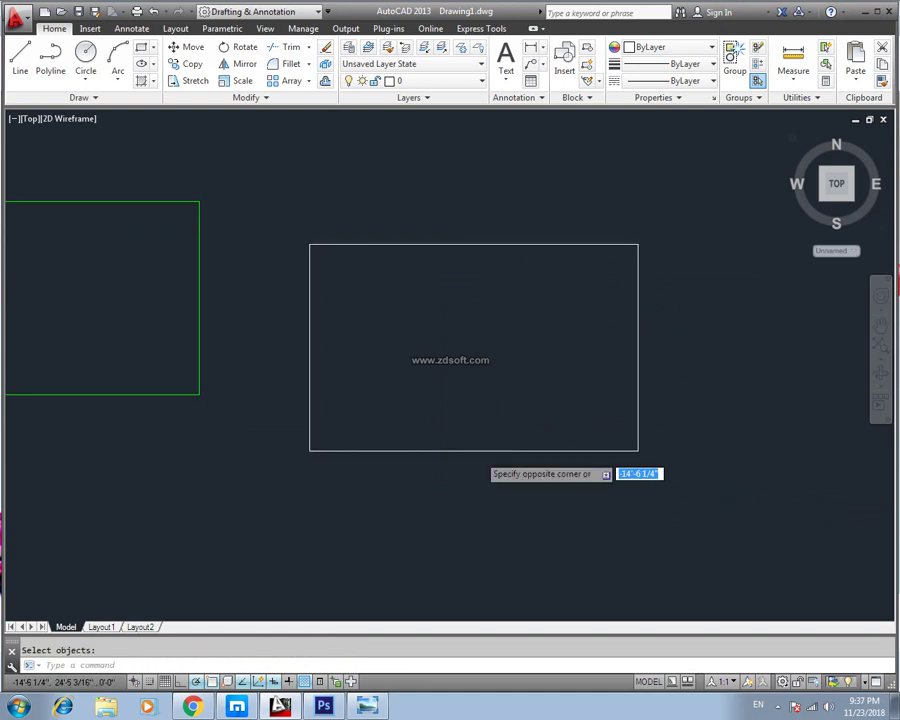
pyautogui.click(490, 450)
pyautogui.click(638, 304)
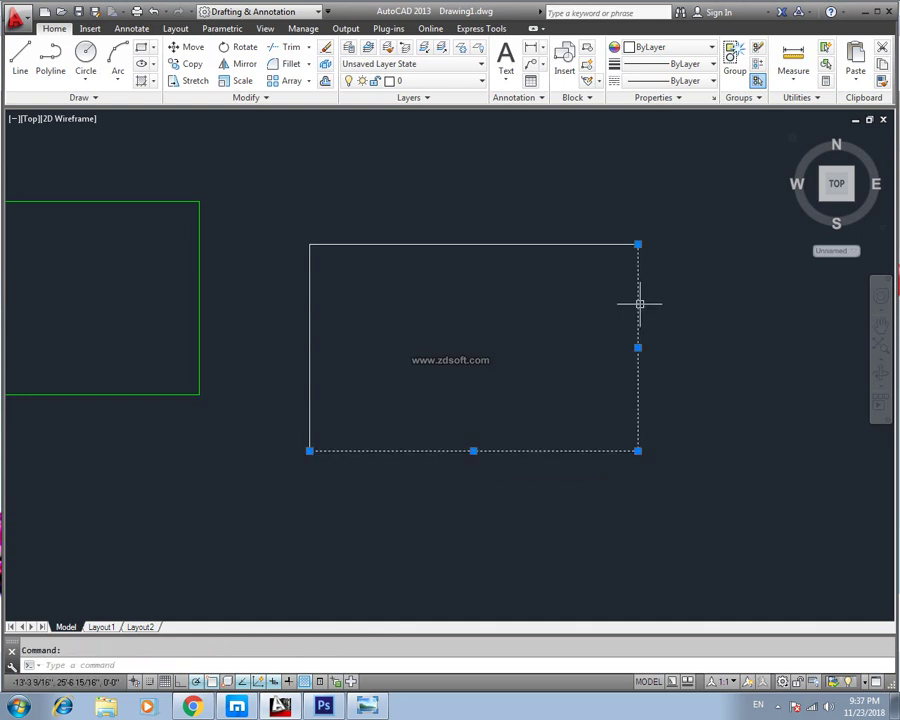
pyautogui.press('Escape')
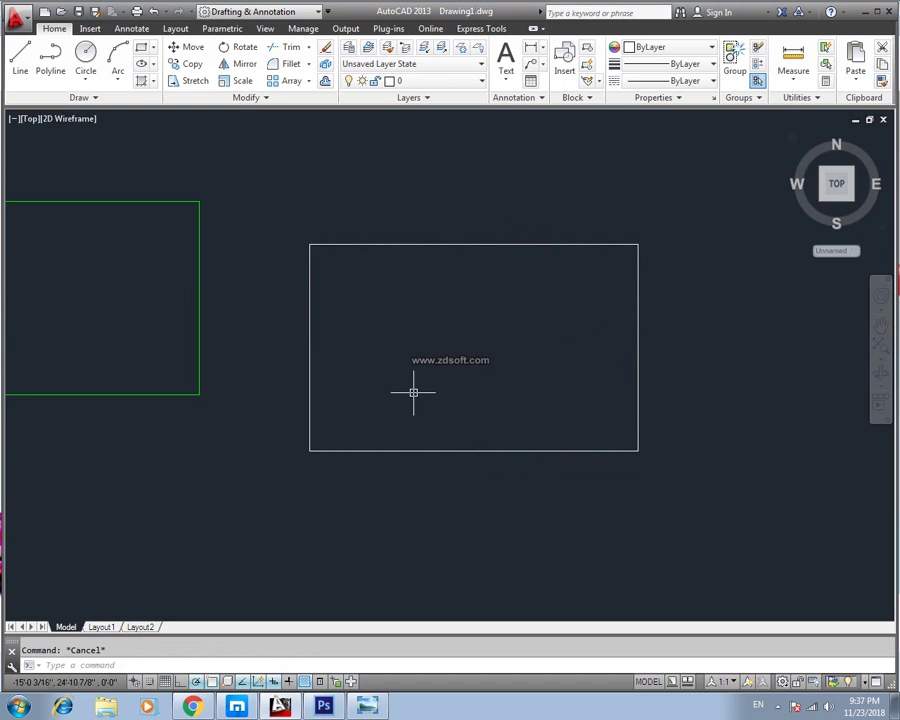
# Create a closed boundary polyline by picking a point inside the rectangle with BO.
pyautogui.write('bo')
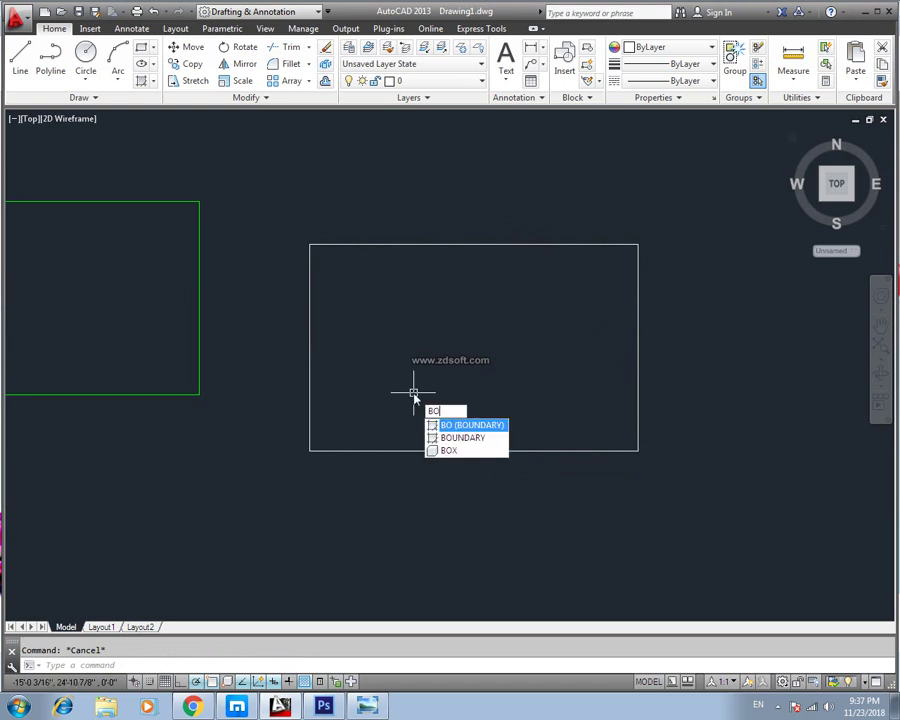
pyautogui.press('Return')
pyautogui.click(366, 282)
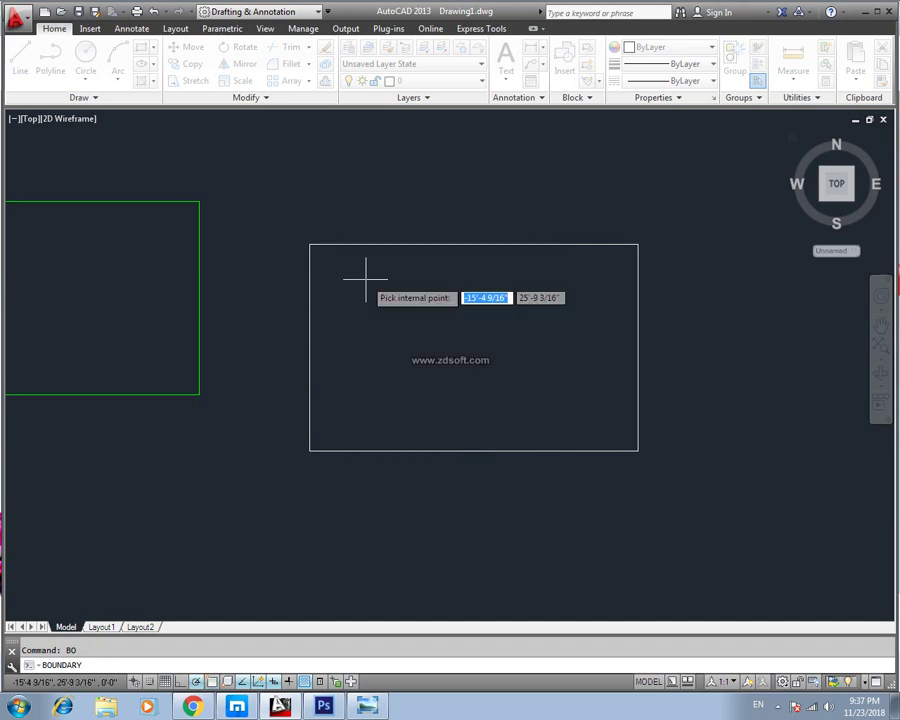
pyautogui.click(460, 337)
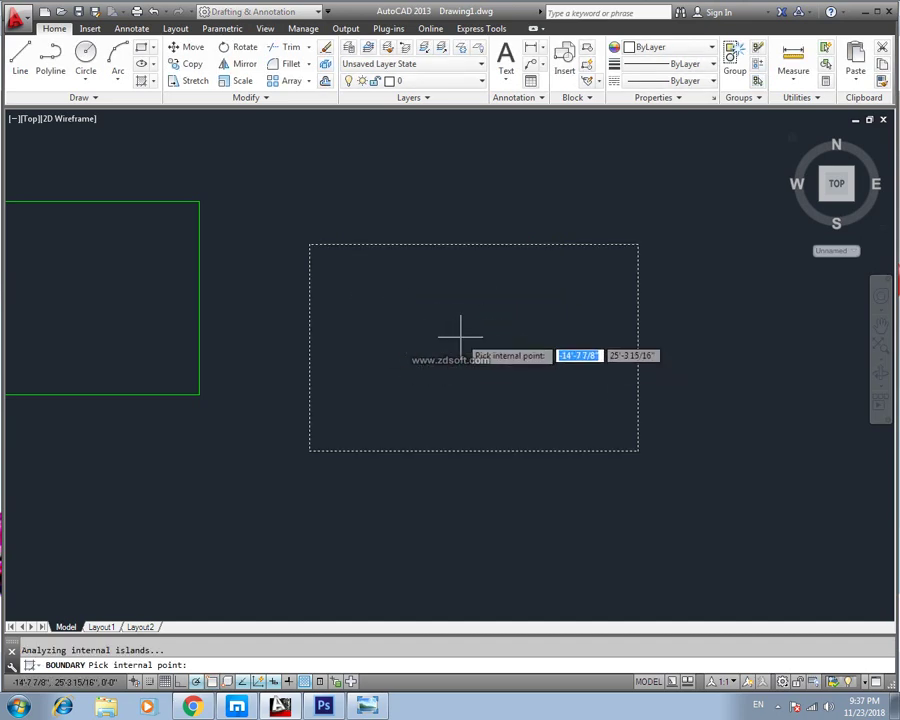
pyautogui.press('Return')
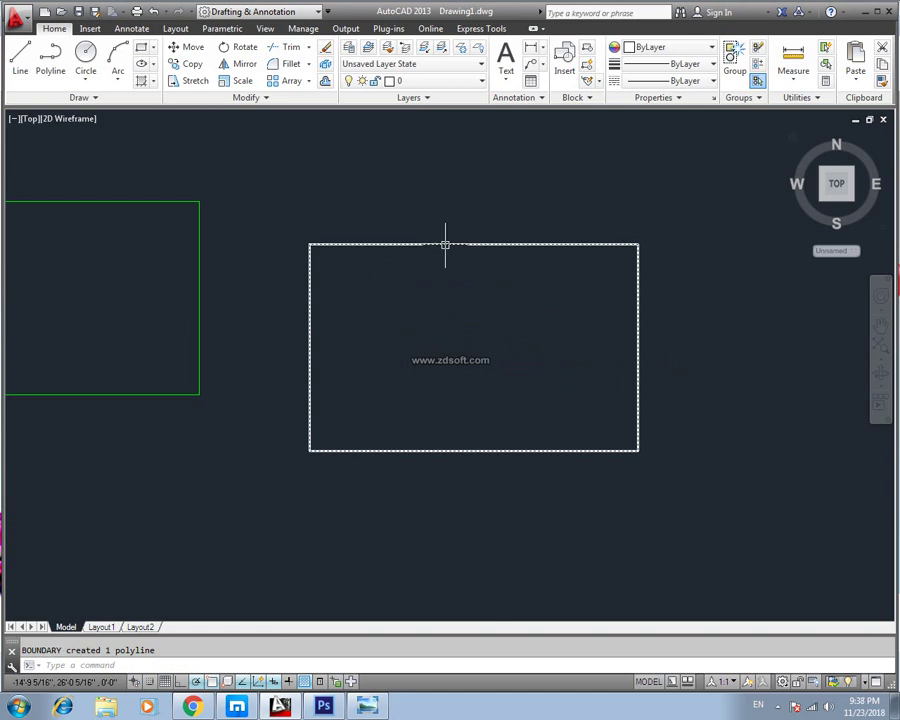
# Explode the new boundary polyline back into separate lines.
pyautogui.write('x')
pyautogui.press('Return')
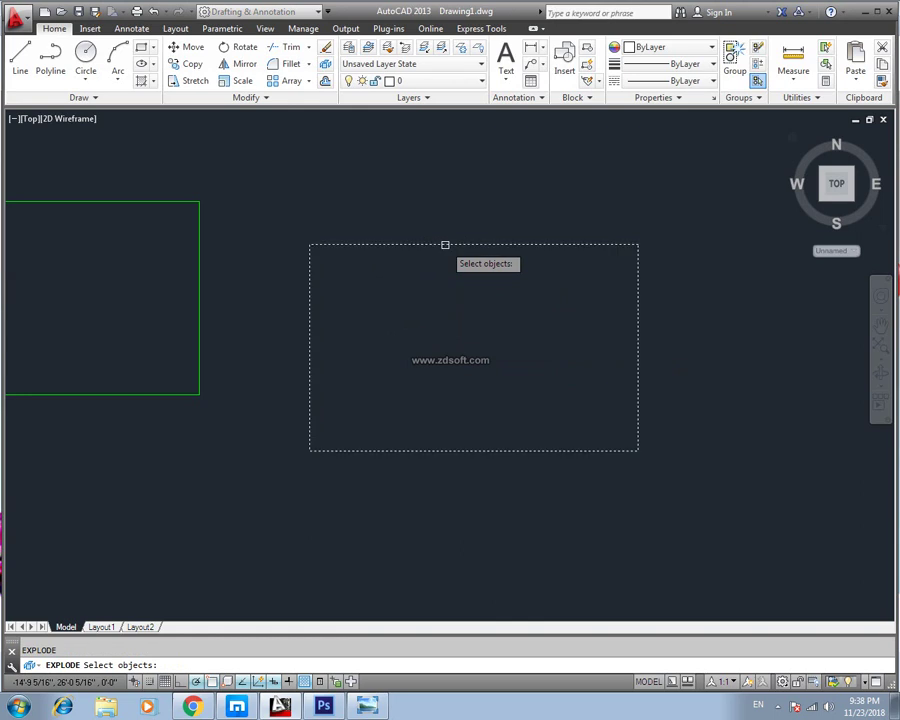
pyautogui.click(445, 244)
pyautogui.press('Return')
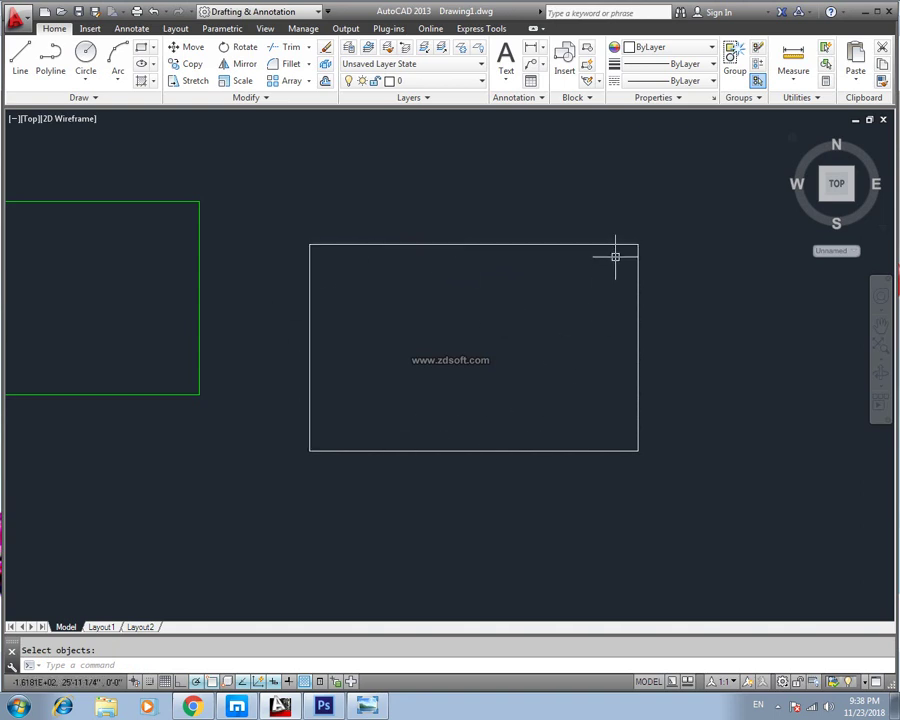
# Join all the rectangle's lines into one polyline with J.
pyautogui.click(674, 226)
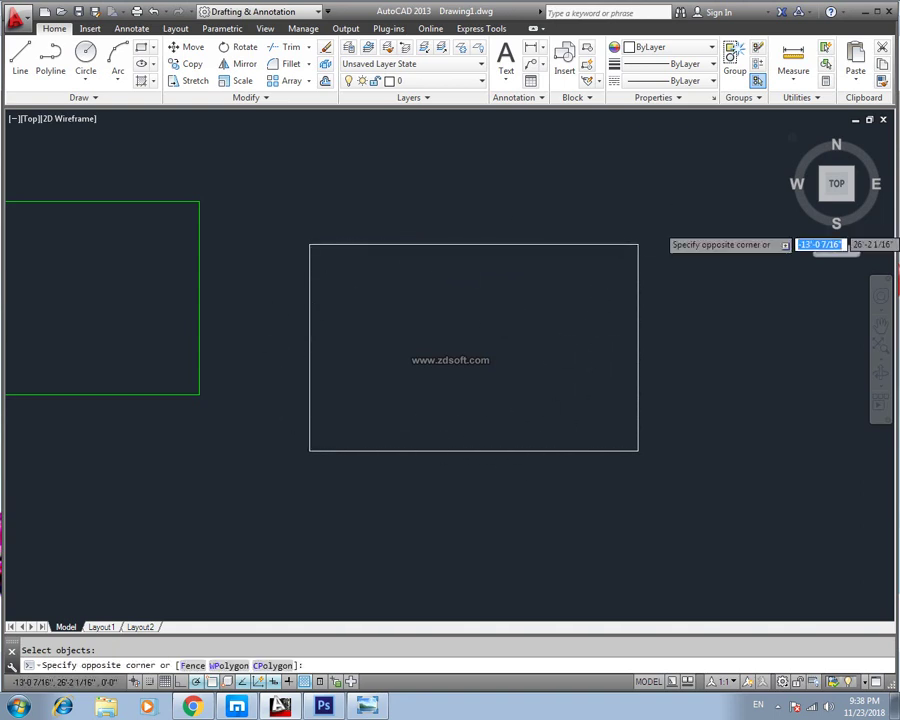
pyautogui.click(335, 509)
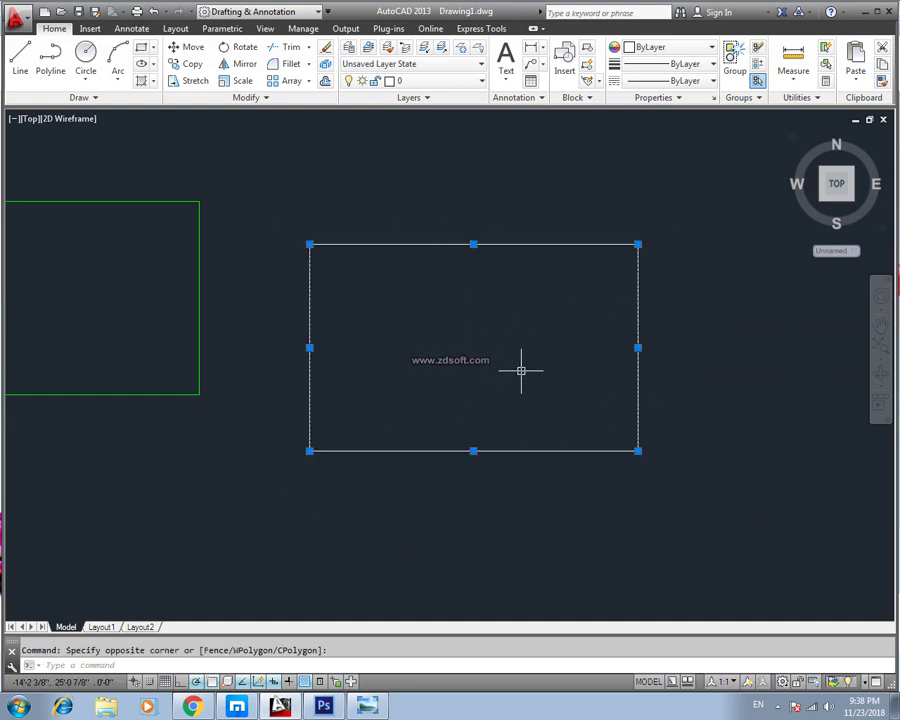
pyautogui.write('j')
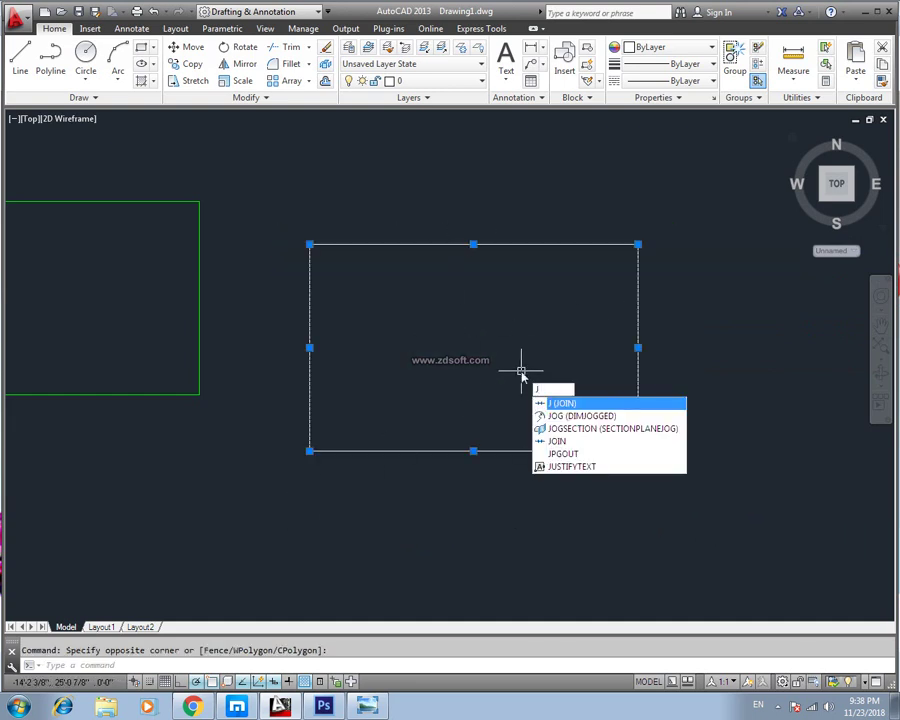
pyautogui.press('Return')
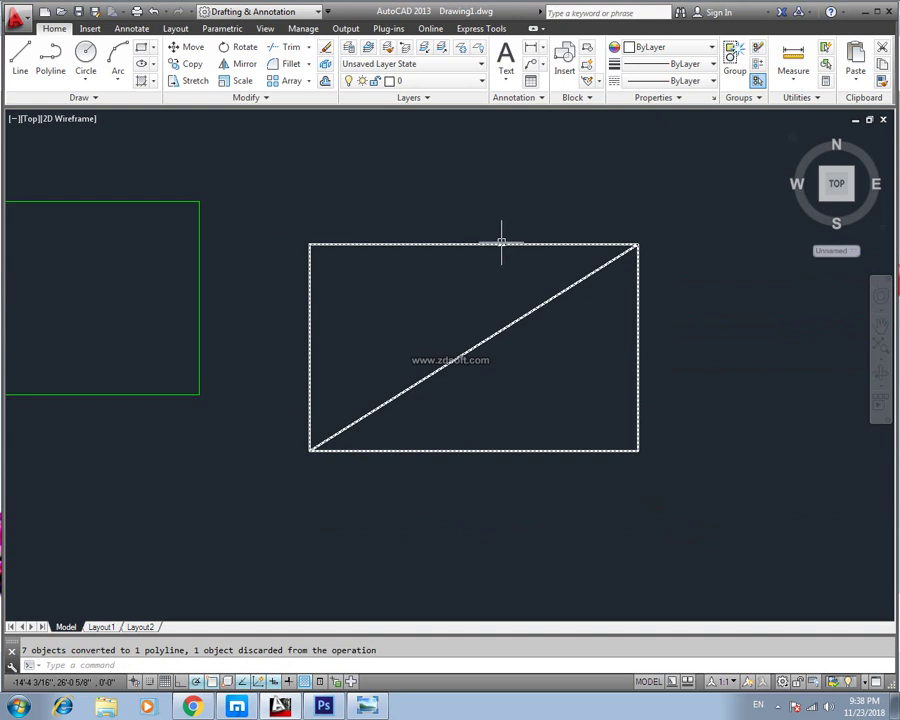
# Select the joined polyline and delete it, leaving the left vertical line.
pyautogui.click(501, 242)
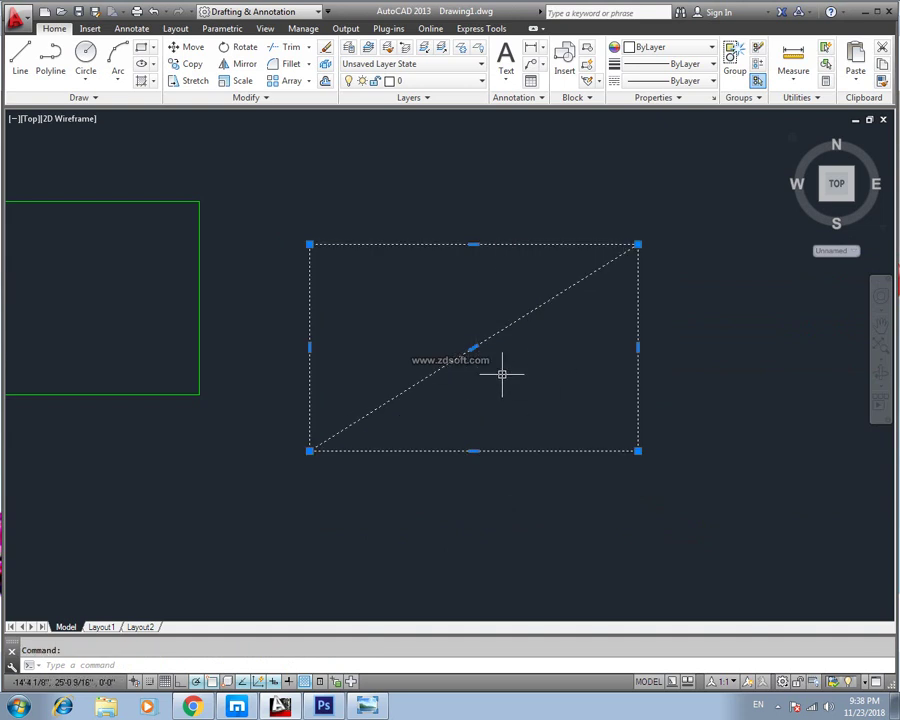
pyautogui.click(504, 344)
pyautogui.press('Escape')
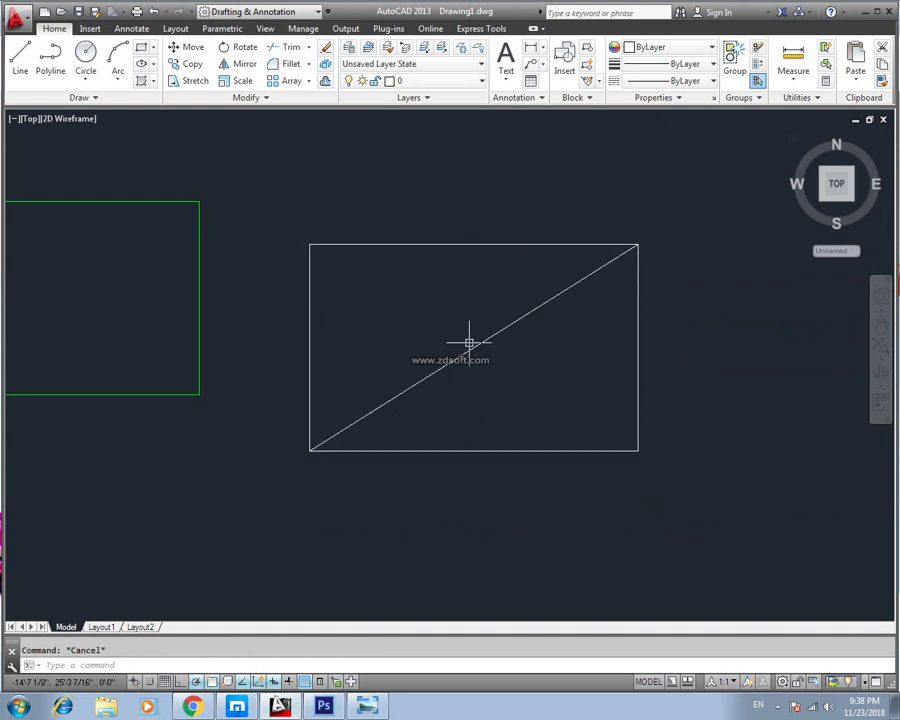
pyautogui.click(468, 350)
pyautogui.press('Delete')
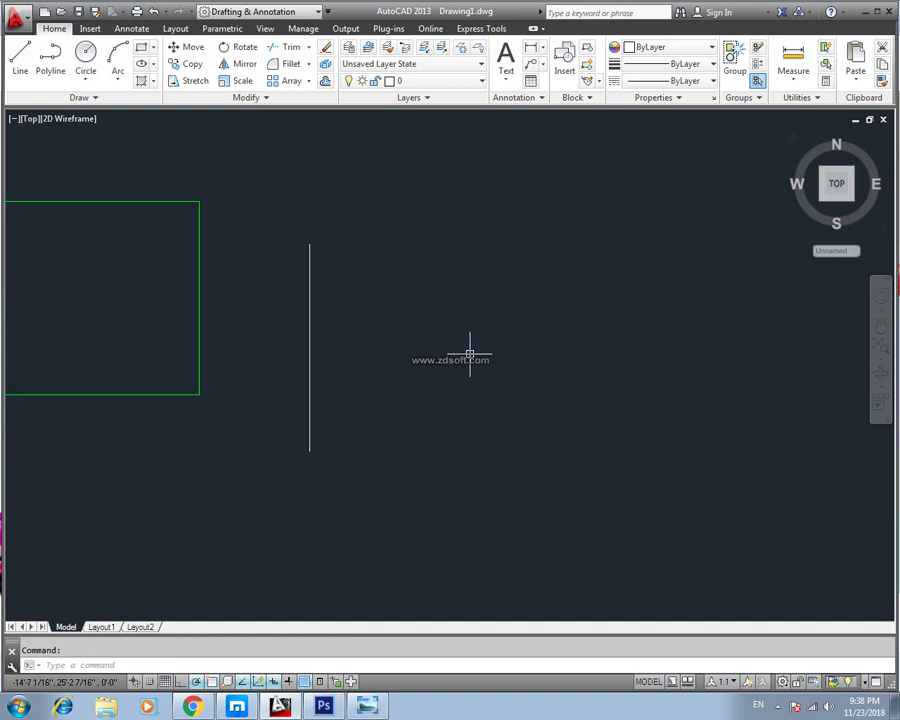
# Draw an open outline of seven connected straight segments with the L command.
pyautogui.press('Escape')
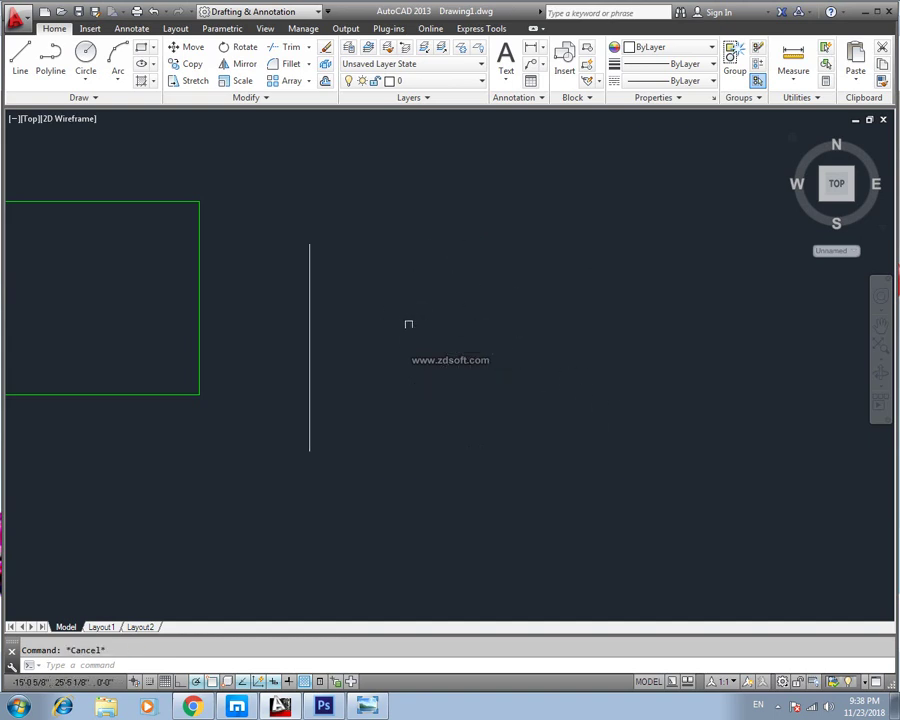
pyautogui.write('l')
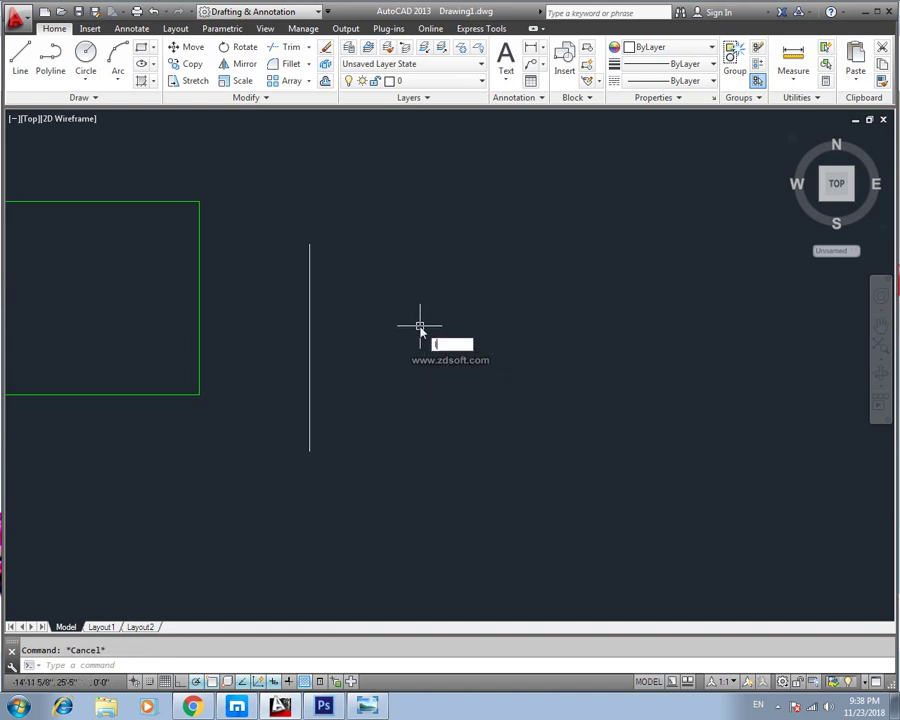
pyautogui.press('Return')
pyautogui.click(585, 294)
pyautogui.click(585, 437)
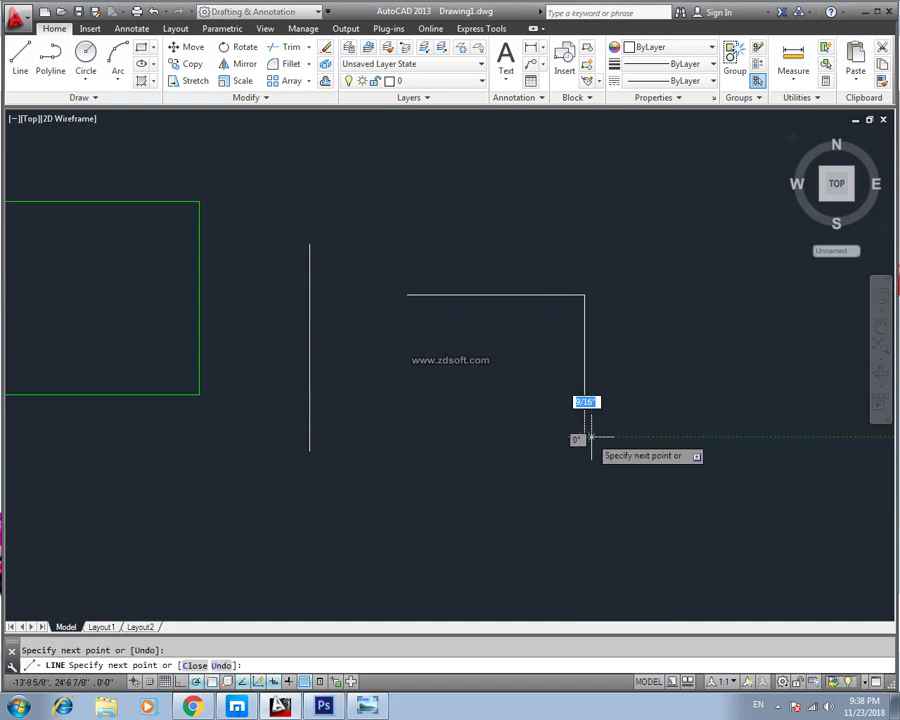
pyautogui.click(751, 445)
pyautogui.click(737, 284)
pyautogui.click(660, 248)
pyautogui.click(565, 185)
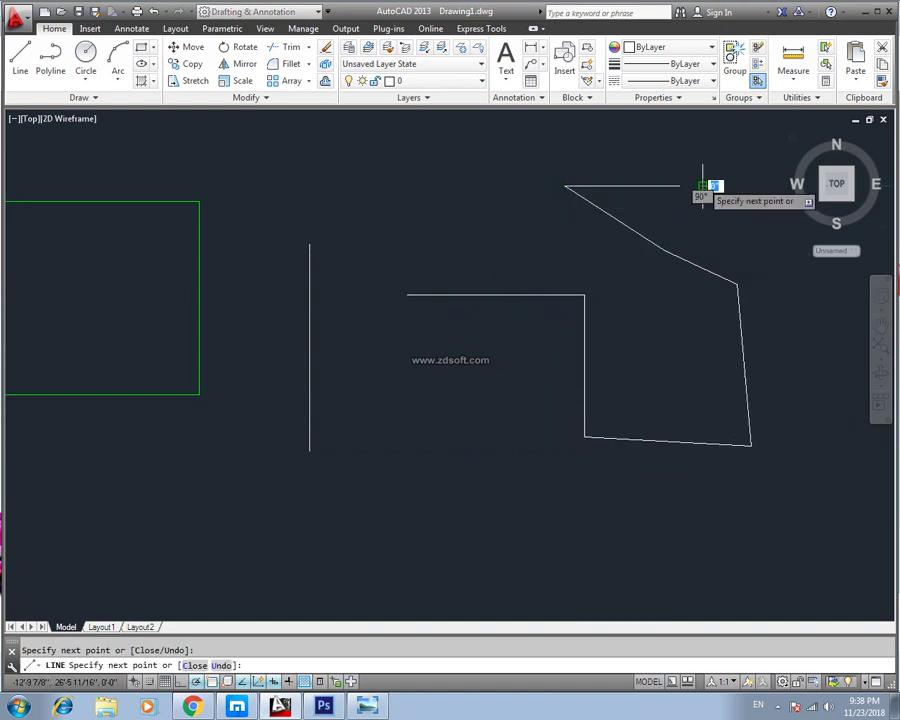
pyautogui.click(703, 185)
pyautogui.press('Escape')
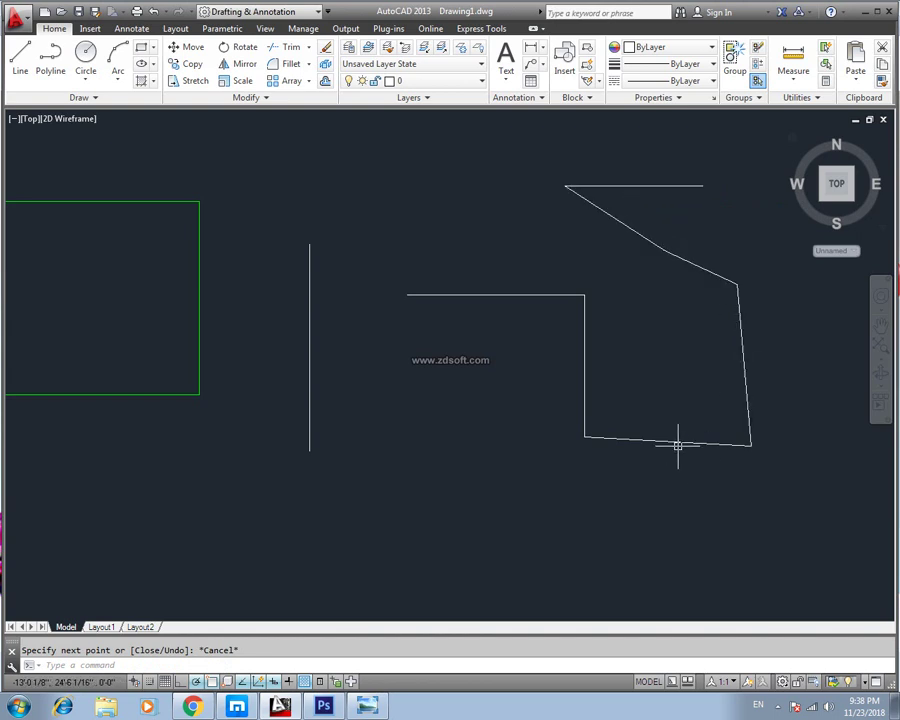
# Join the seven line segments into a single polyline and select it to verify.
pyautogui.click(757, 165)
pyautogui.click(462, 447)
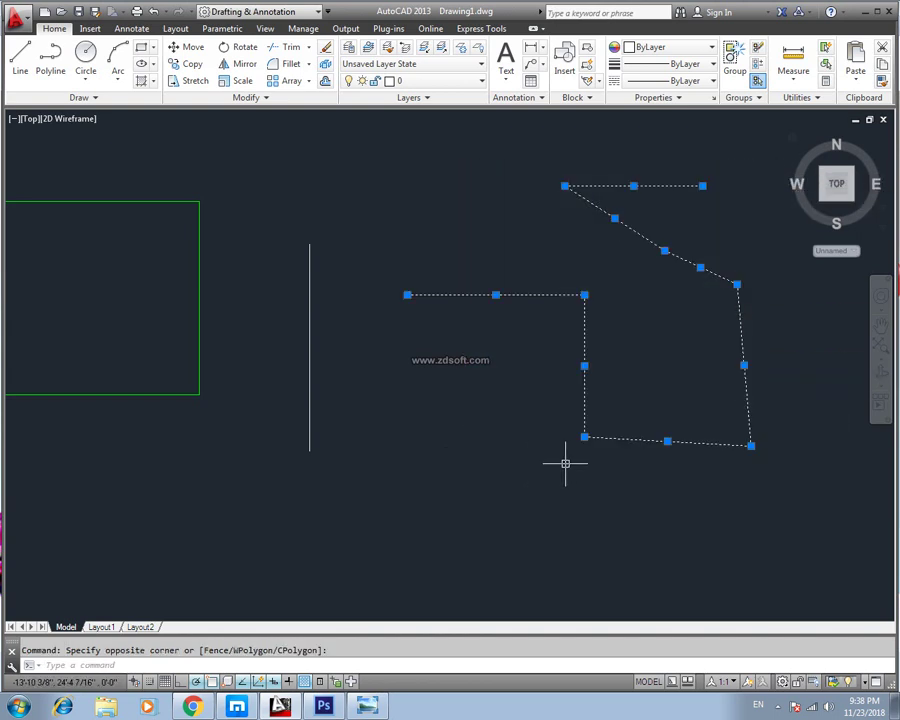
pyautogui.write('j')
pyautogui.press('Return')
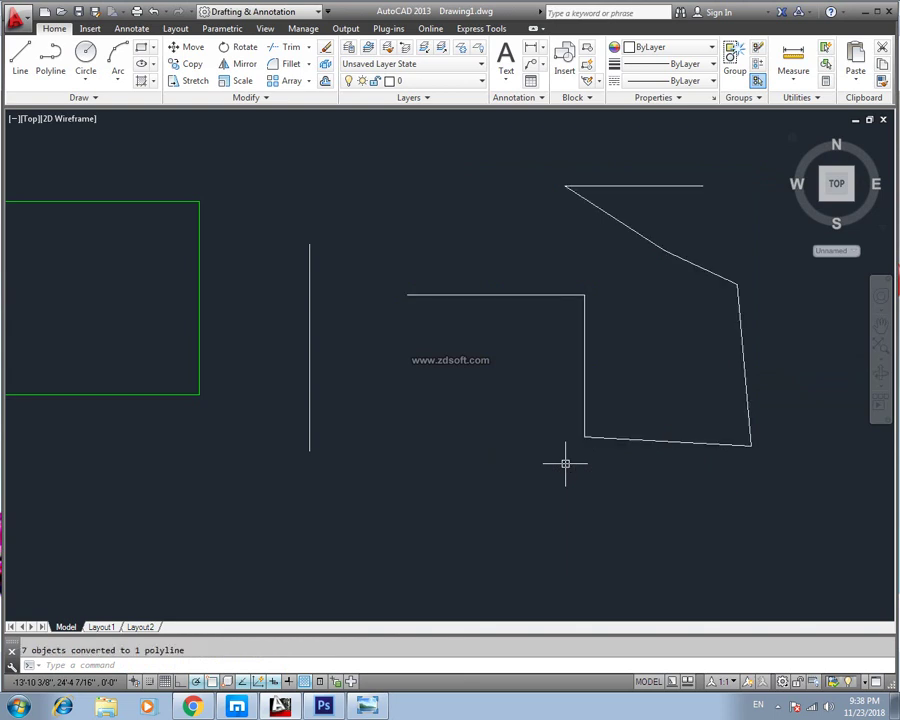
pyautogui.click(585, 404)
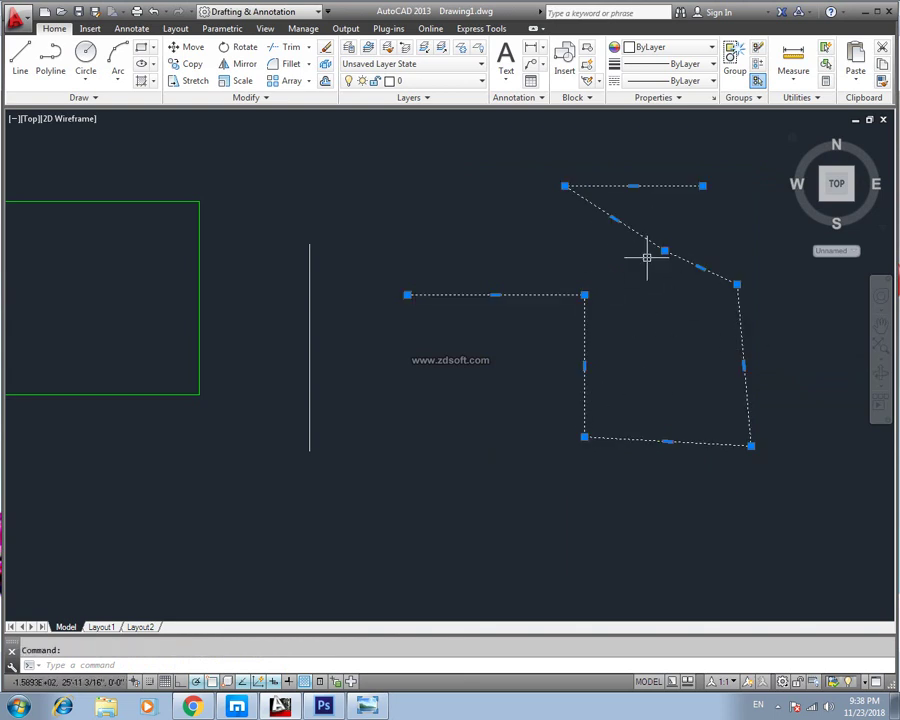
# Clear the AutoCAD selection and switch to the Lecture 17 Erase & Explode Commands title image in Photo Viewer.
pyautogui.press('Escape')
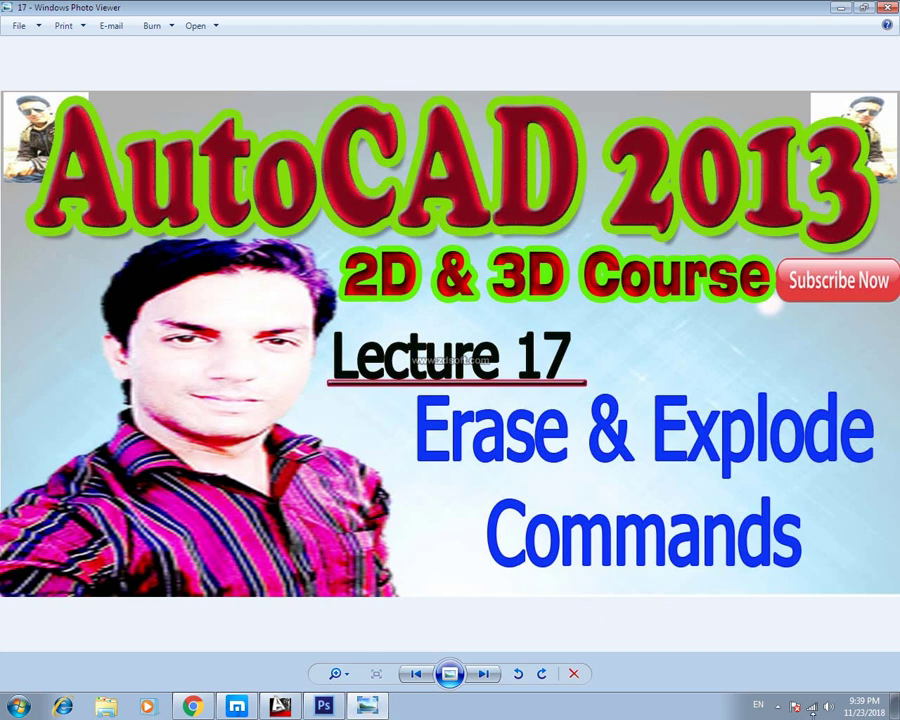
pyautogui.click(780, 706)
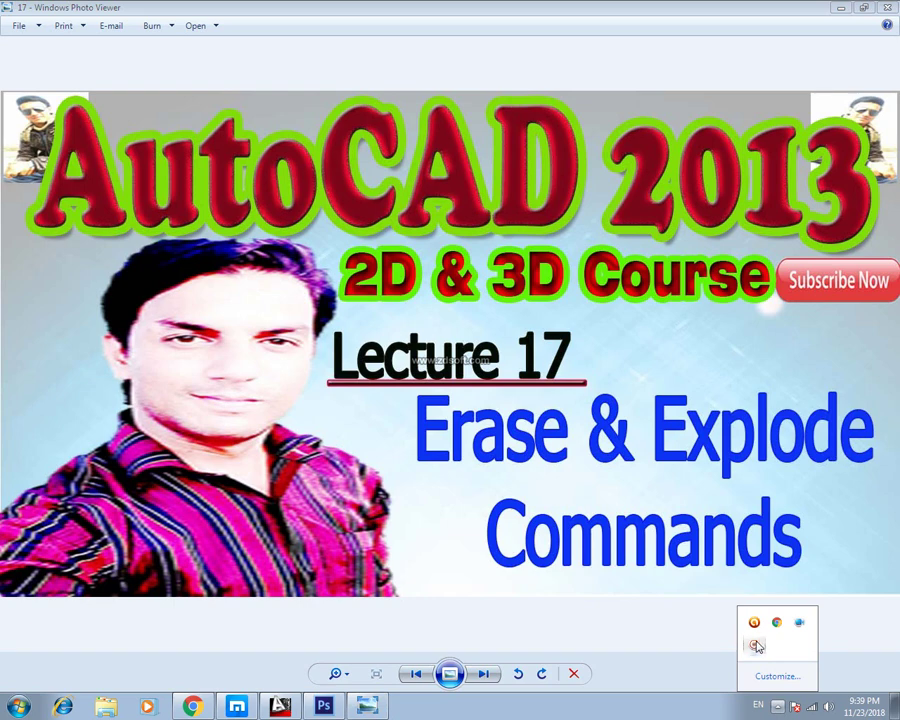